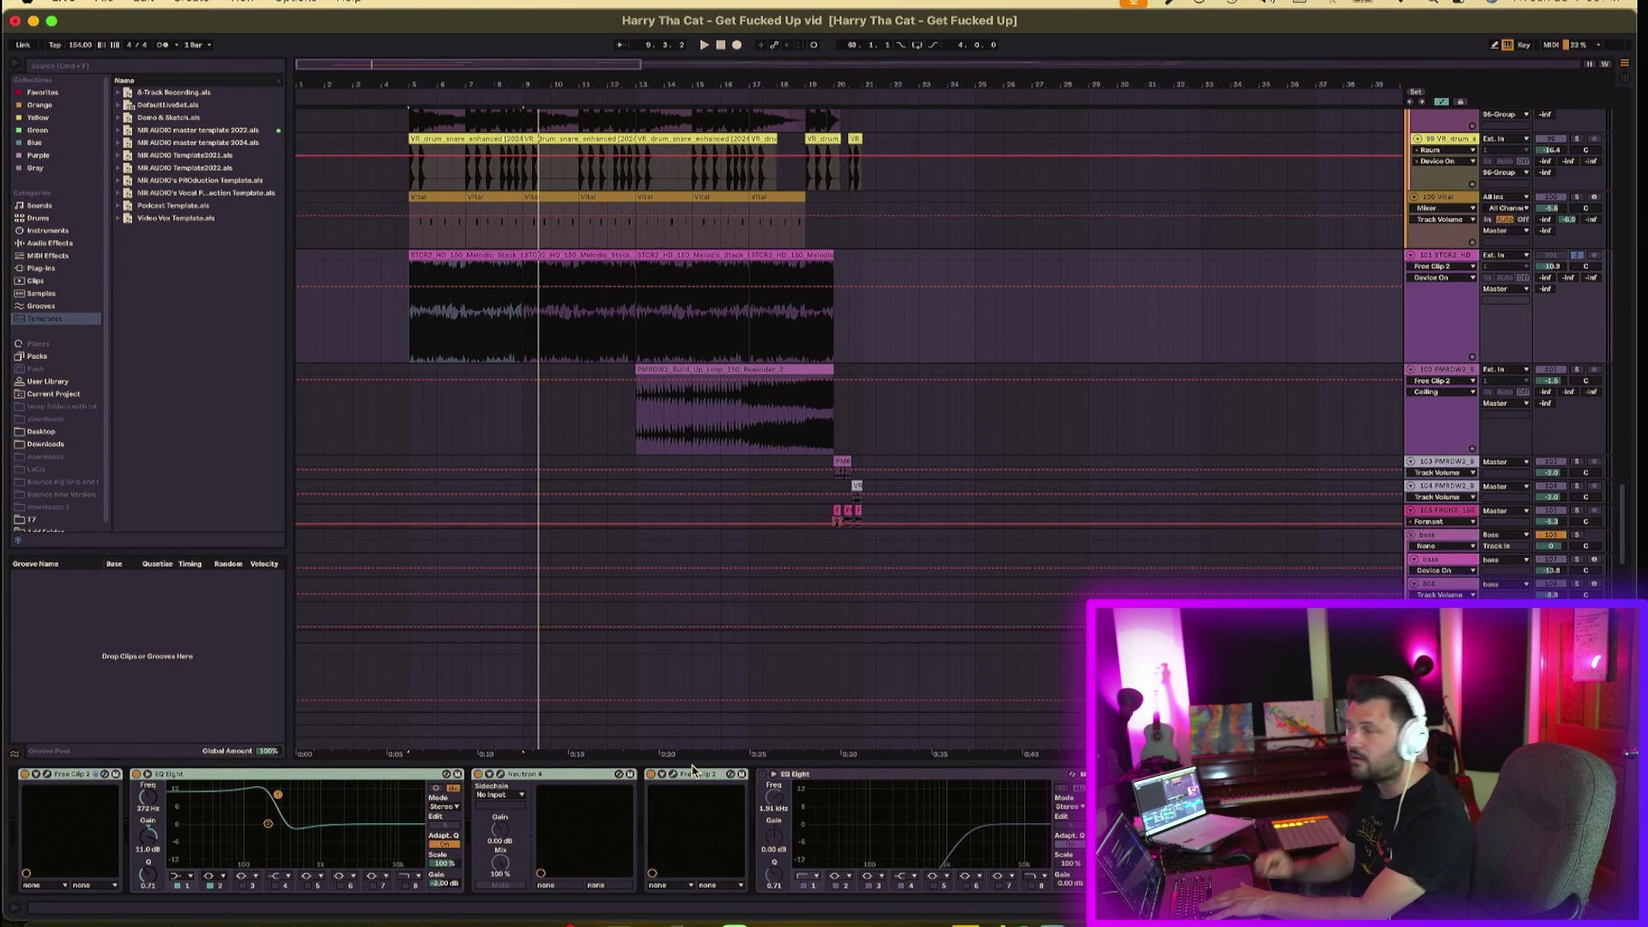
# - Audition the soloed melodic stack loop on track 101, and select the first clip on the 100 Vital track
pyautogui.press('space')
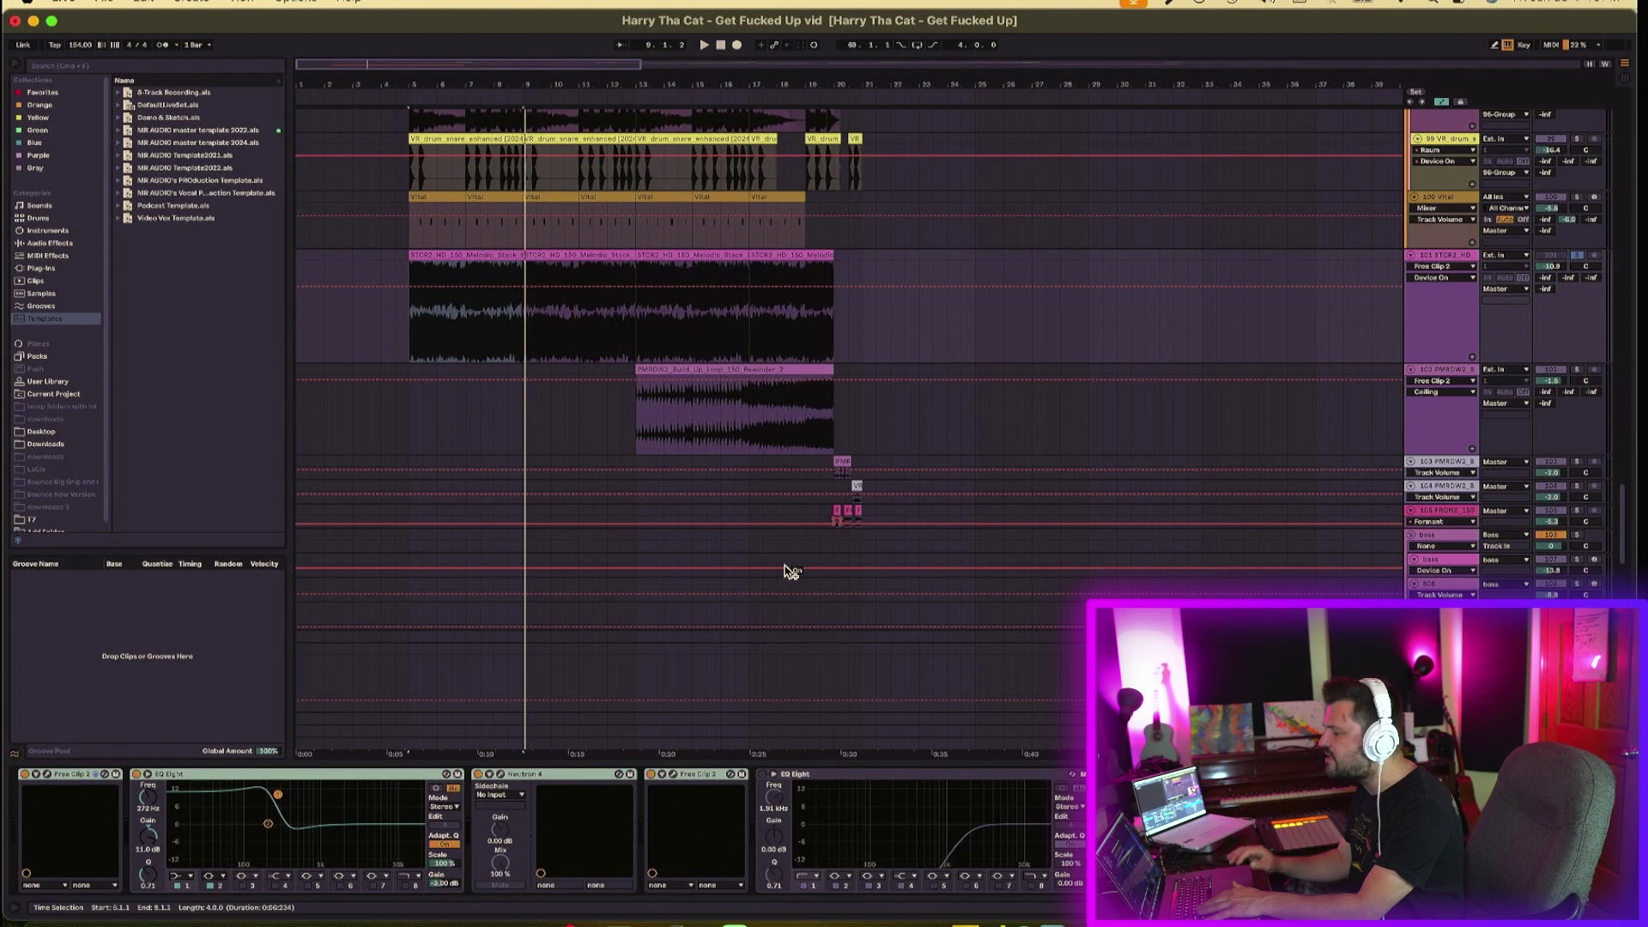
pyautogui.press('space')
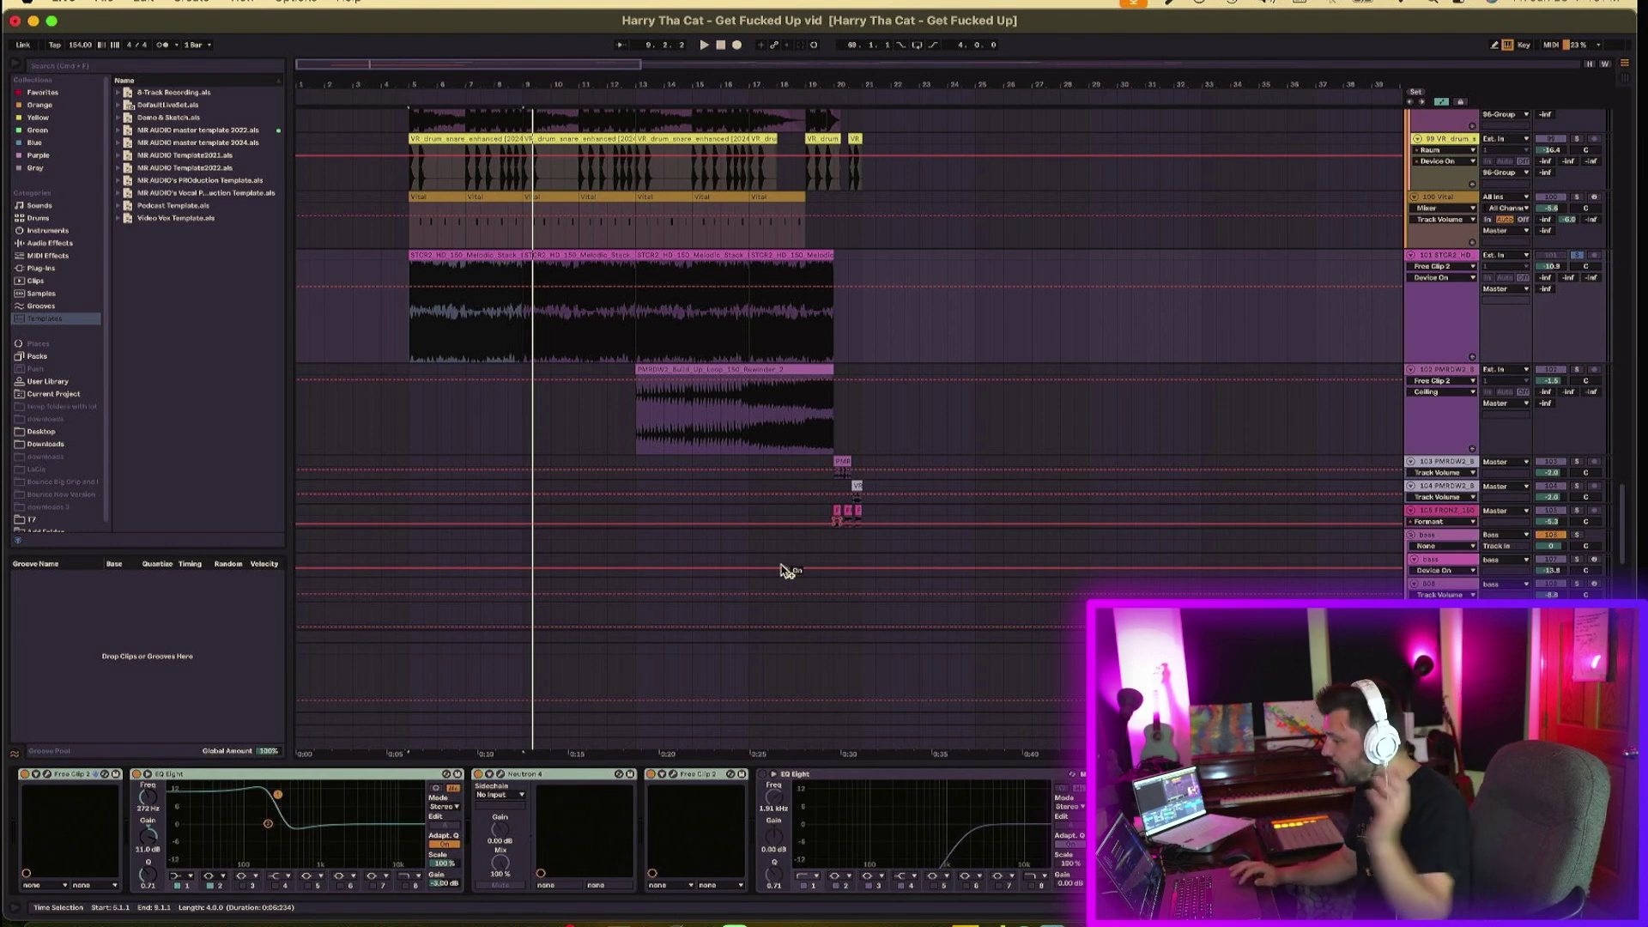
pyautogui.scroll(3, 727, 433)
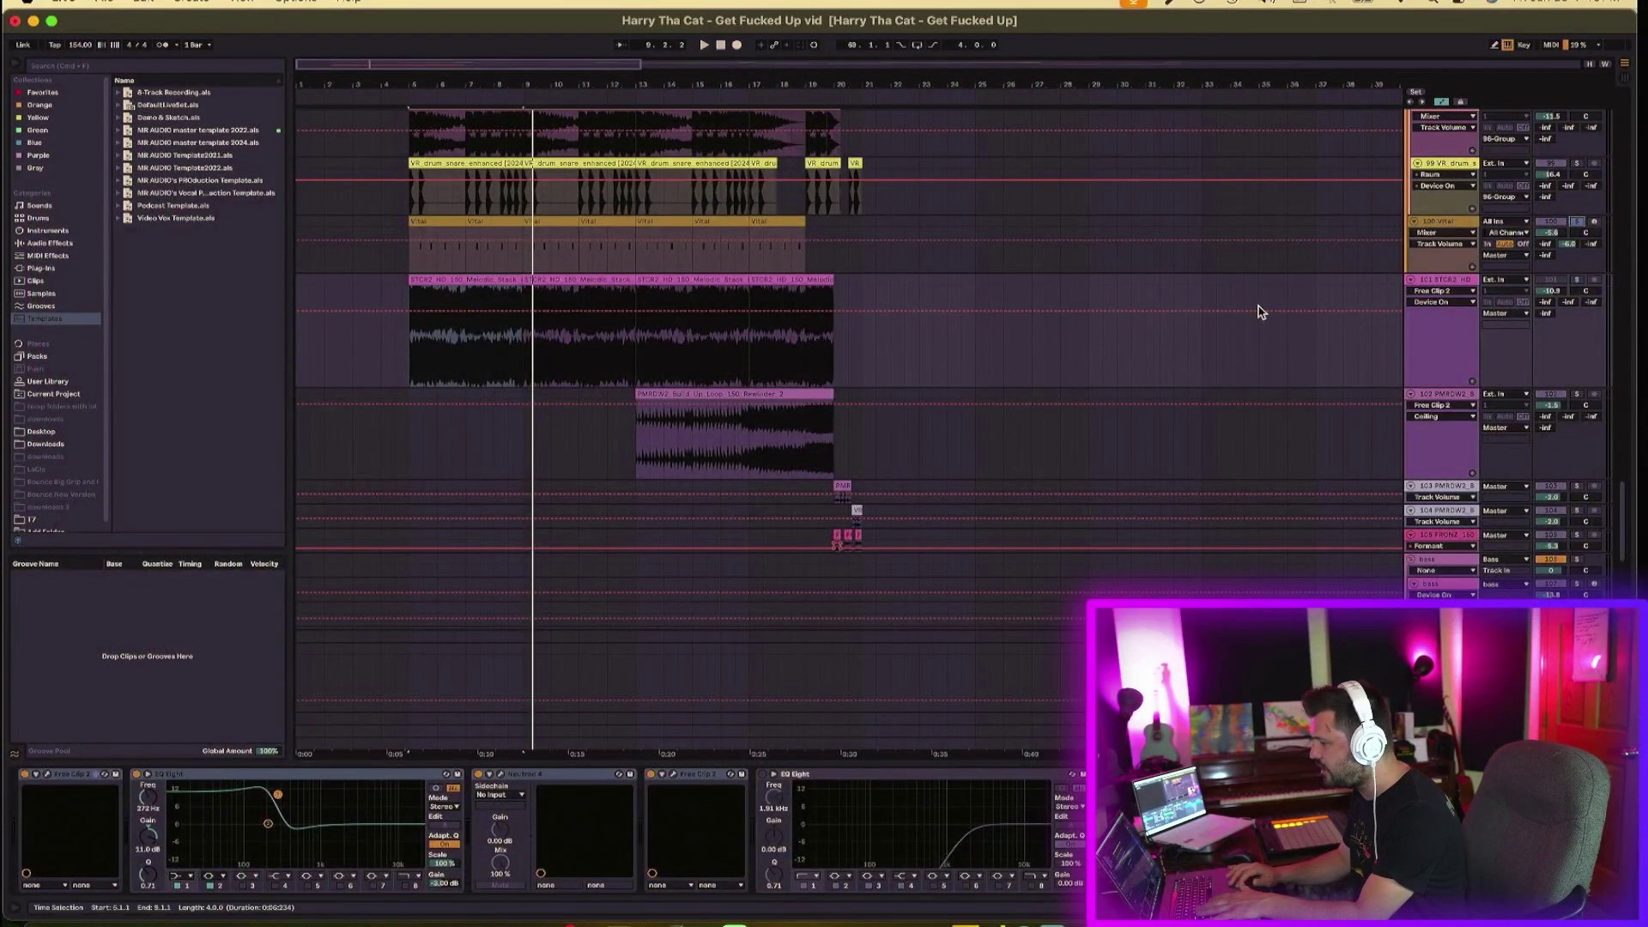
pyautogui.scroll(3, 1259, 312)
pyautogui.click(439, 327)
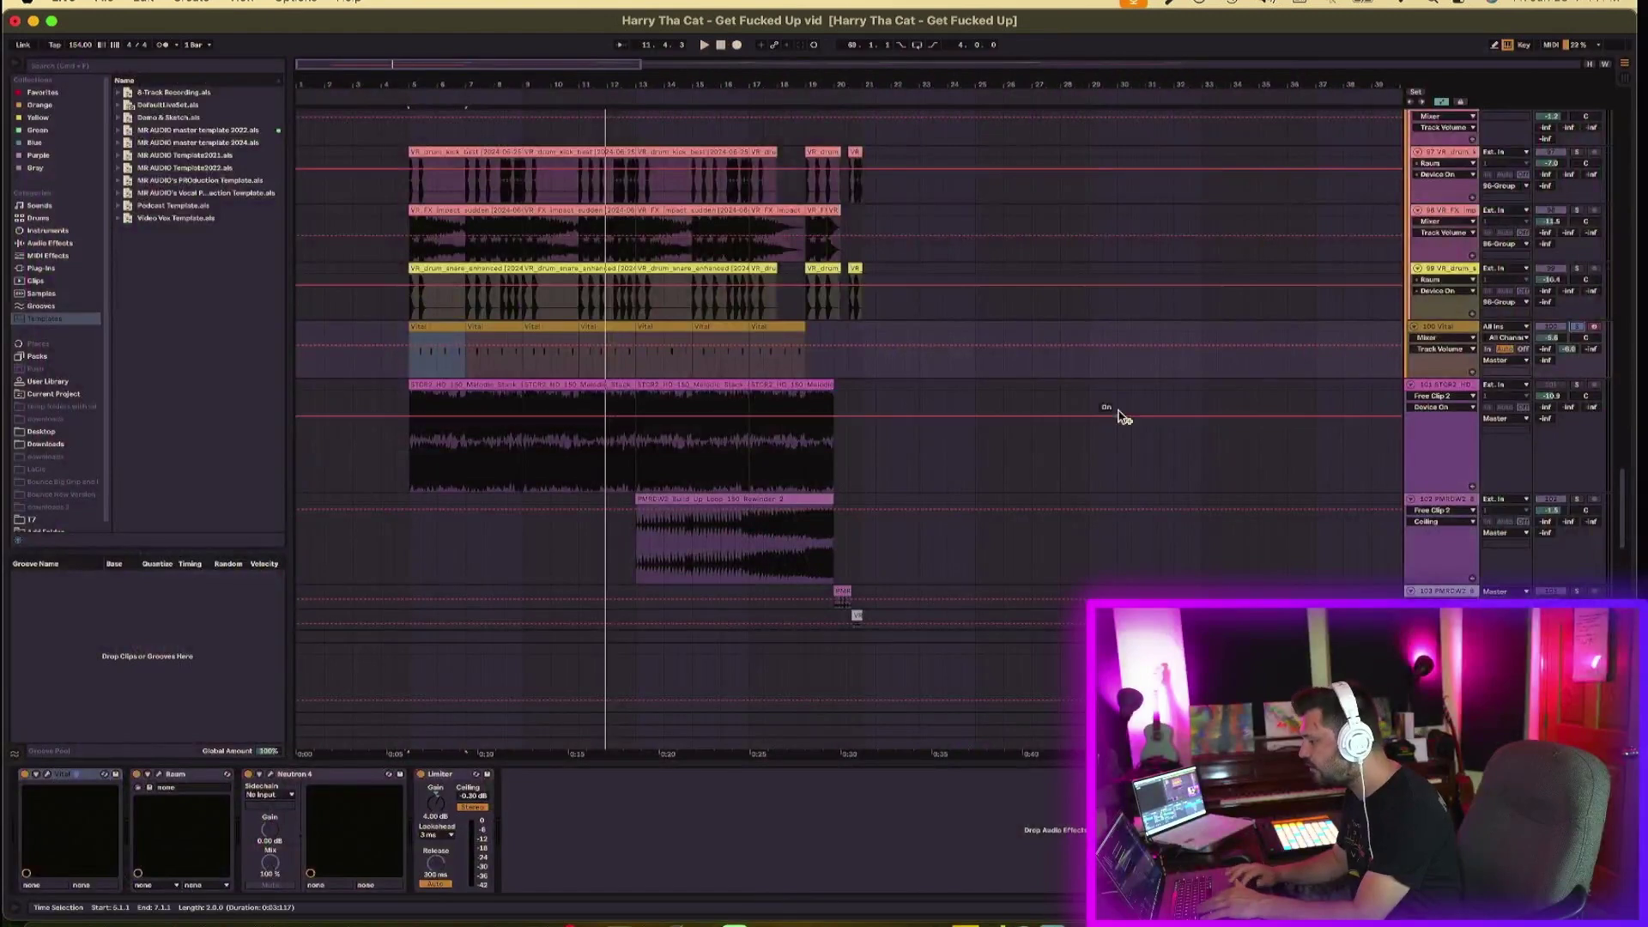
# - Audition the soloed orange 86 Group from its first 87 Vital clip, and place the playback start near bar 8 on that track
pyautogui.scroll(5, 1120, 418)
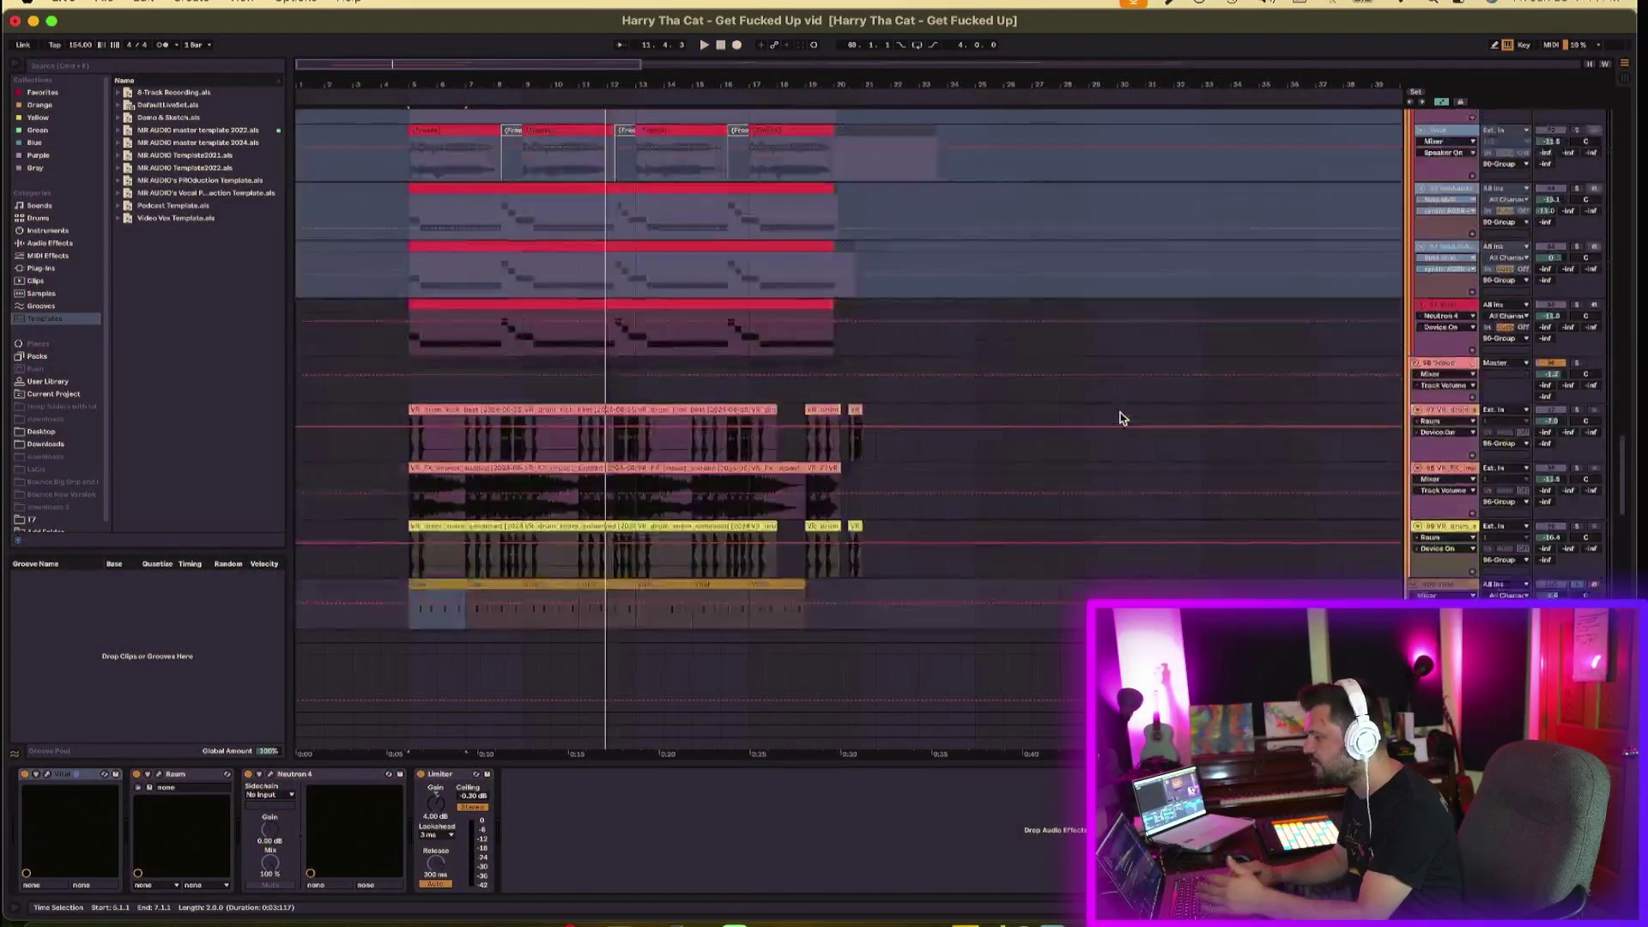
pyautogui.scroll(5, 1120, 418)
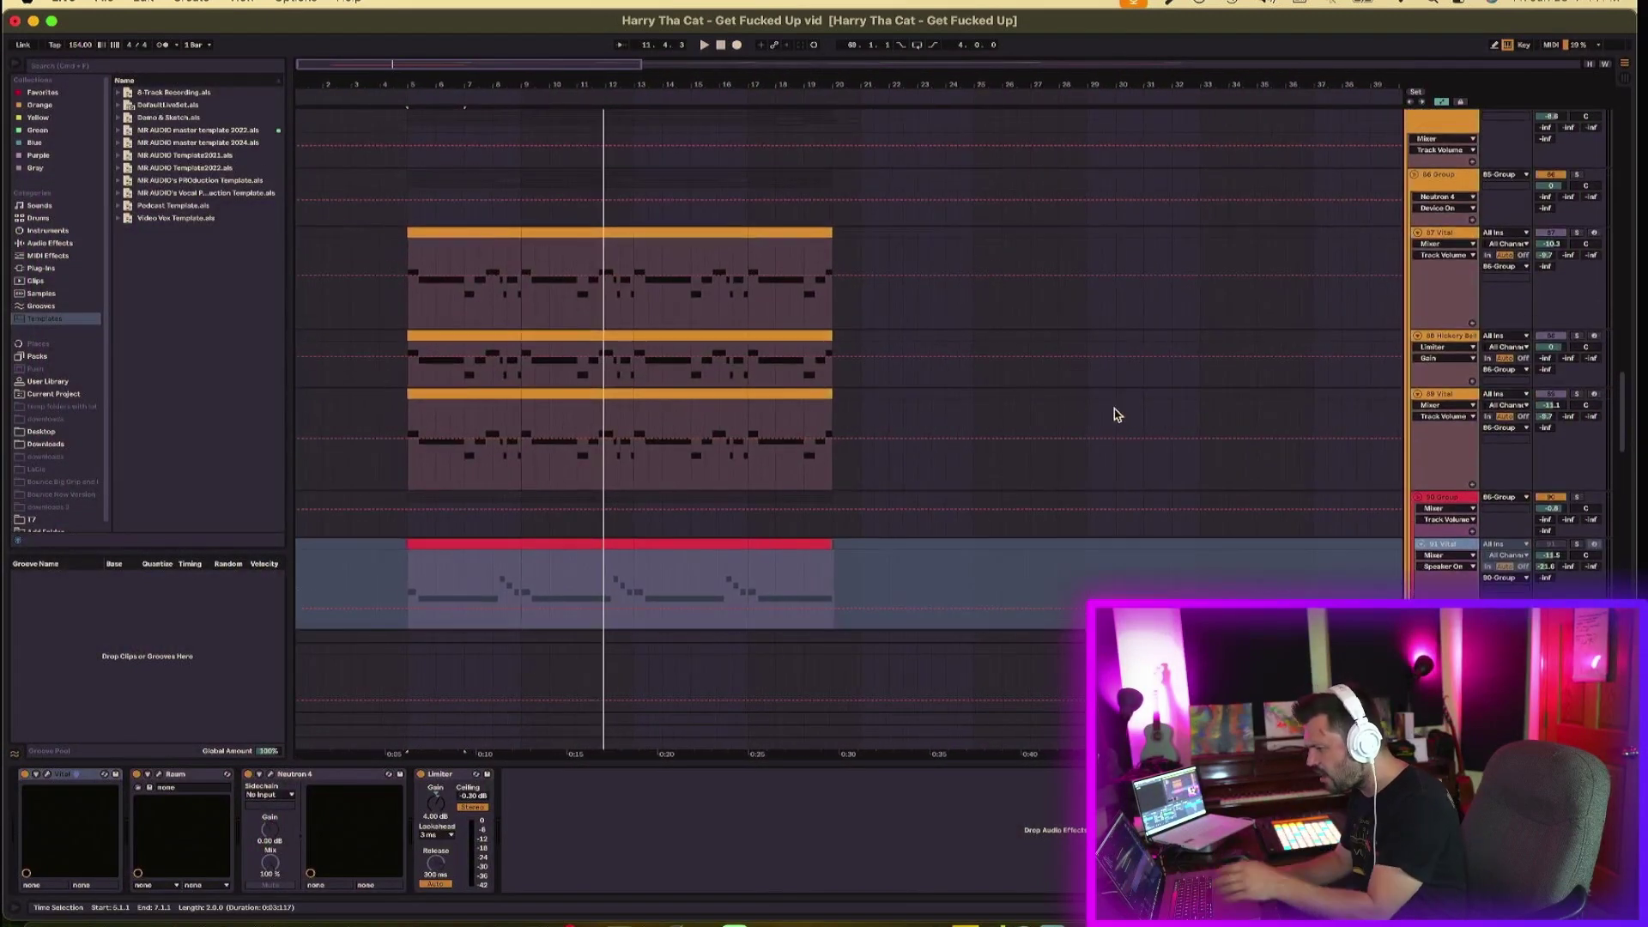
pyautogui.click(500, 228)
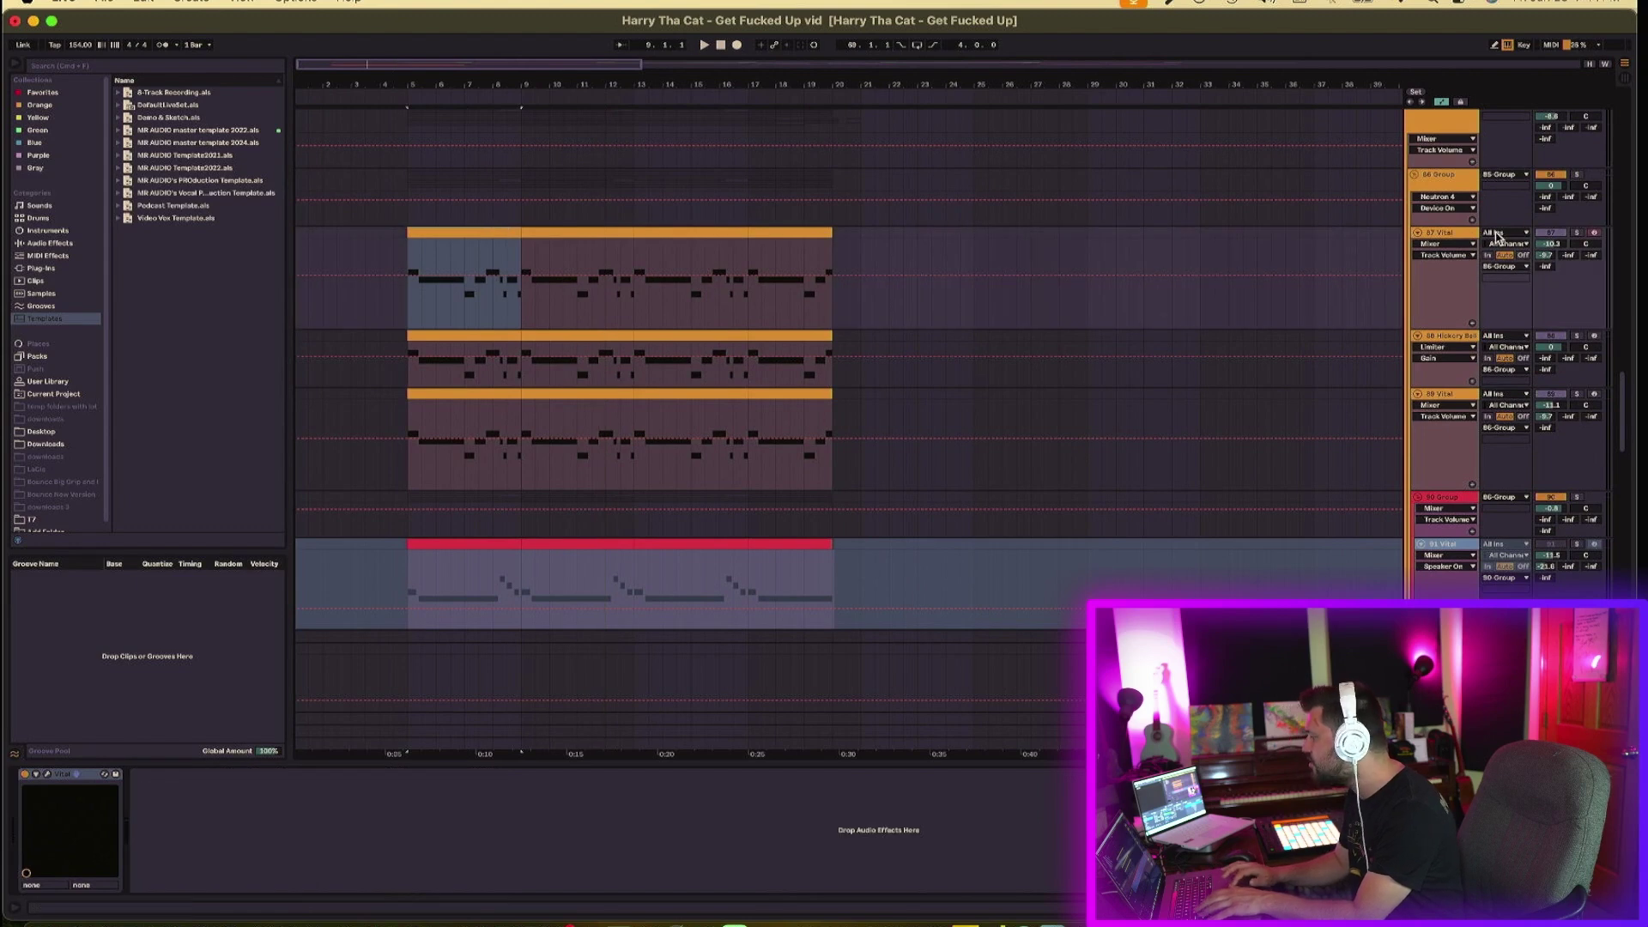
pyautogui.click(1469, 400)
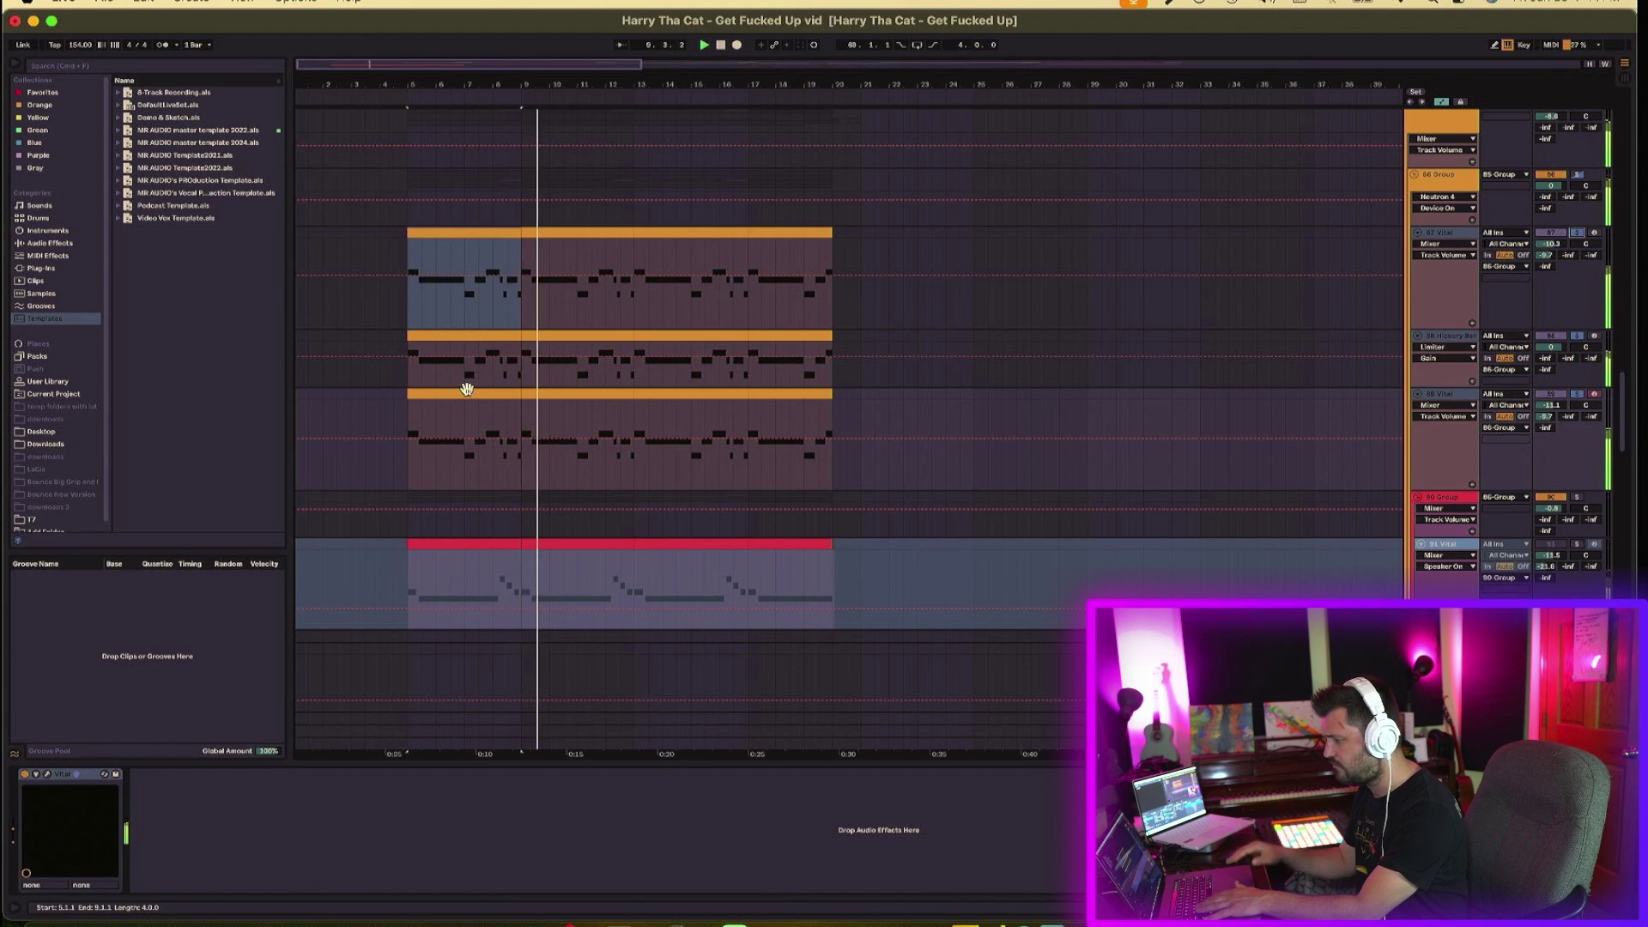
pyautogui.click(511, 304)
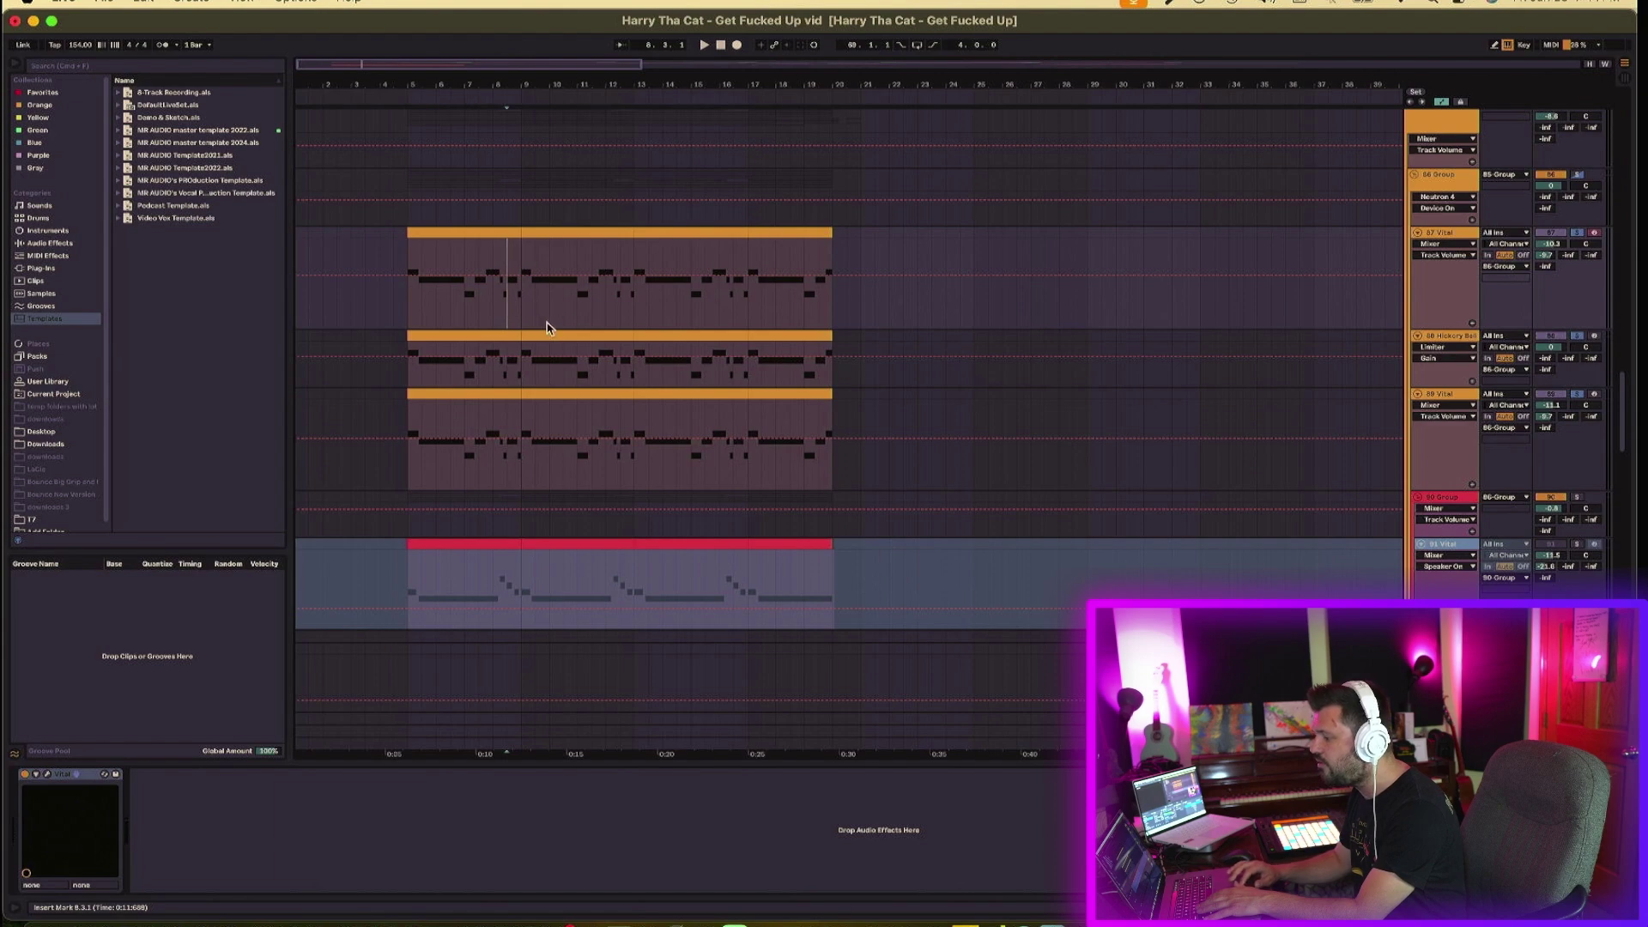
# - Solo the melodic stack on track 101 and audition it from around bar 8
pyautogui.scroll(-5, 552, 374)
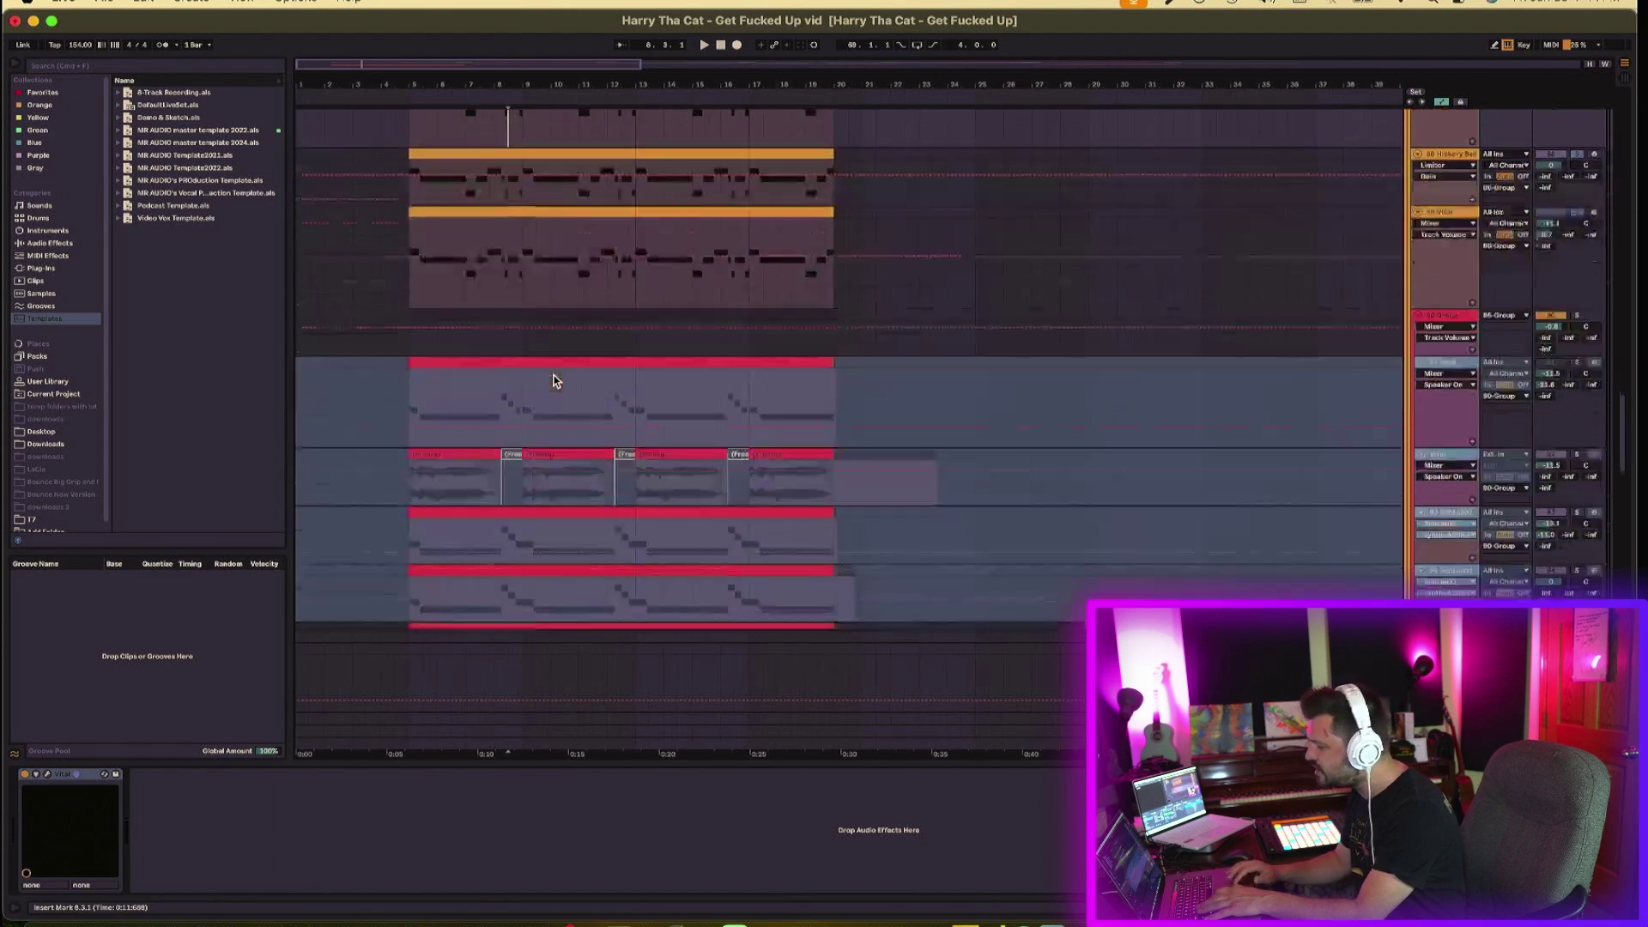
pyautogui.scroll(-5, 554, 376)
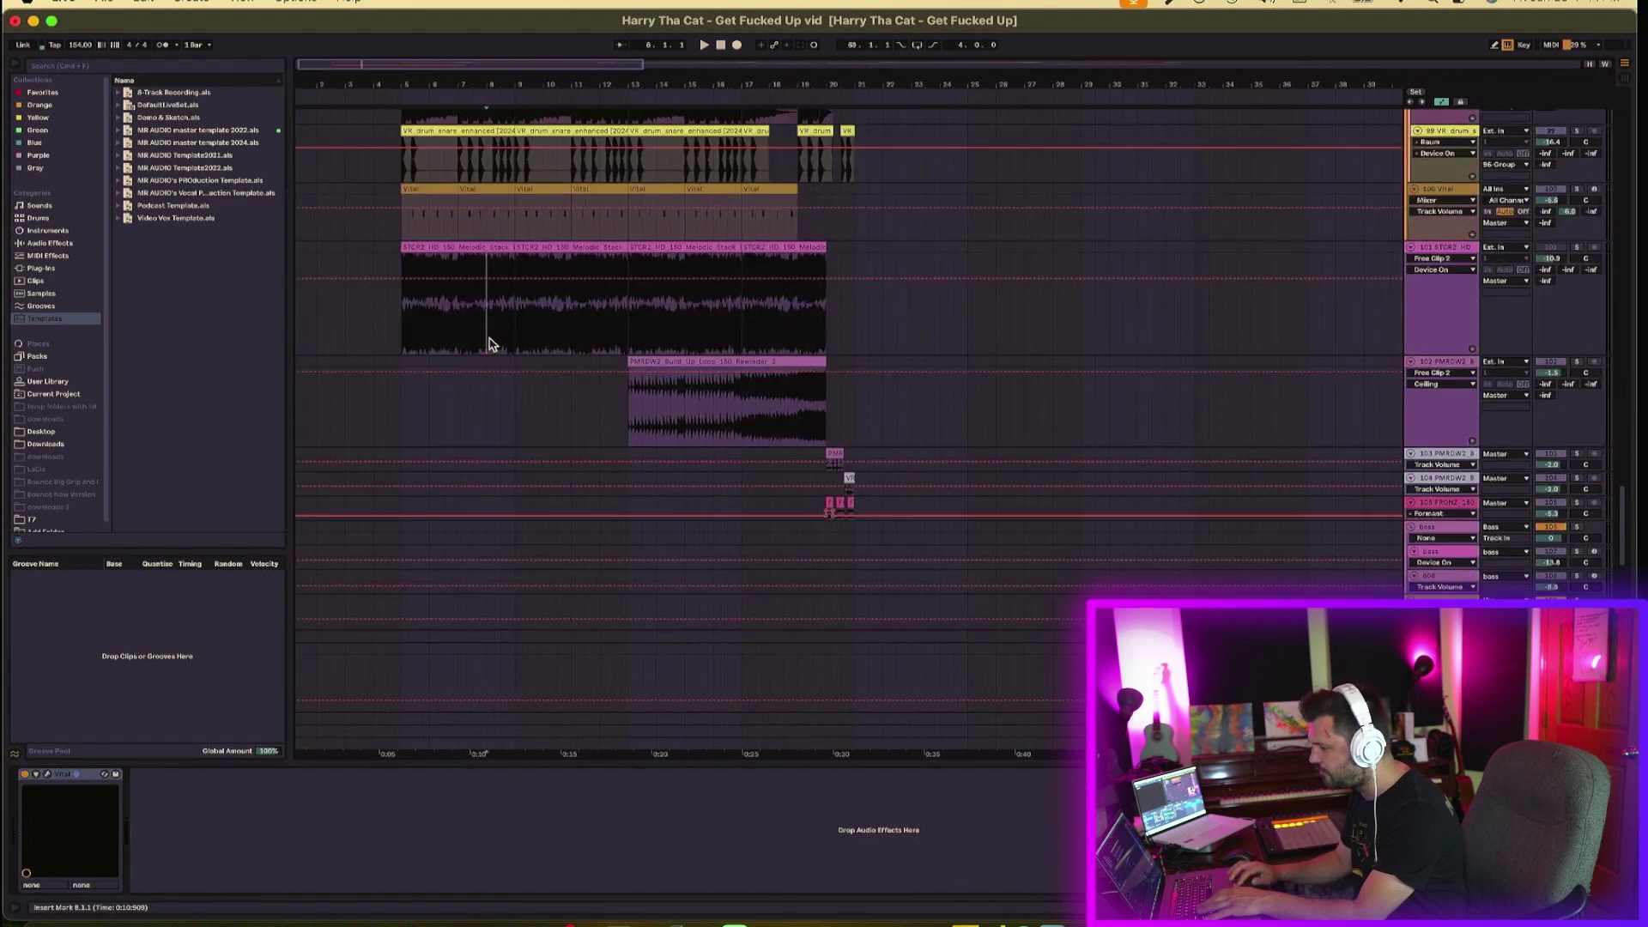
pyautogui.click(1432, 287)
pyautogui.press('space')
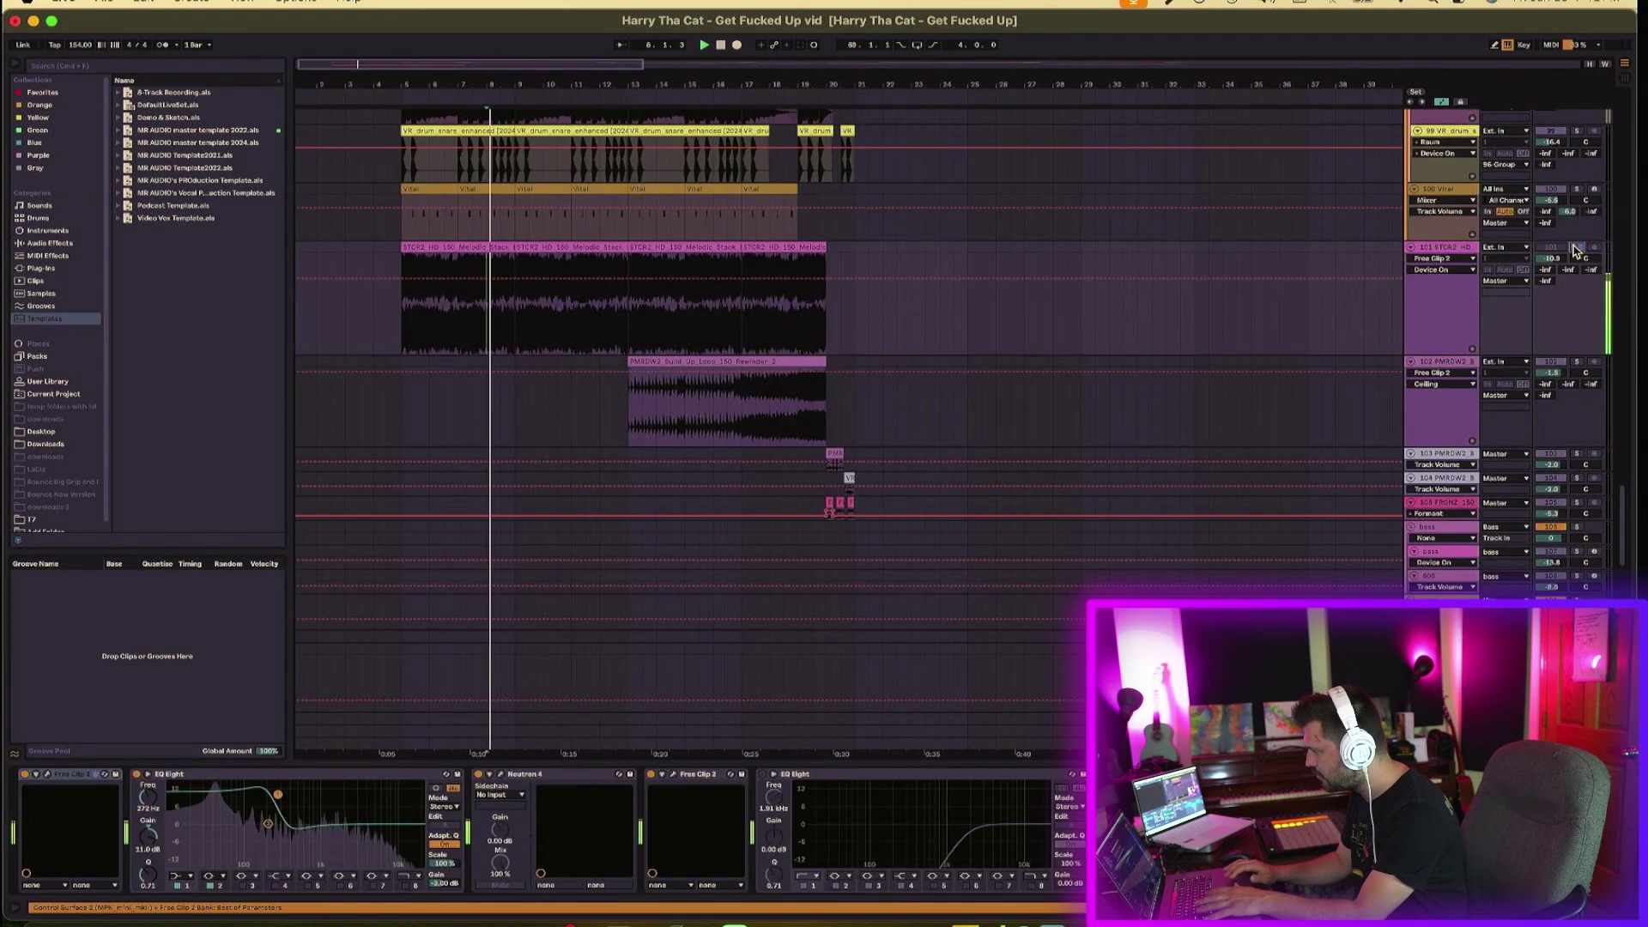
pyautogui.click(1576, 248)
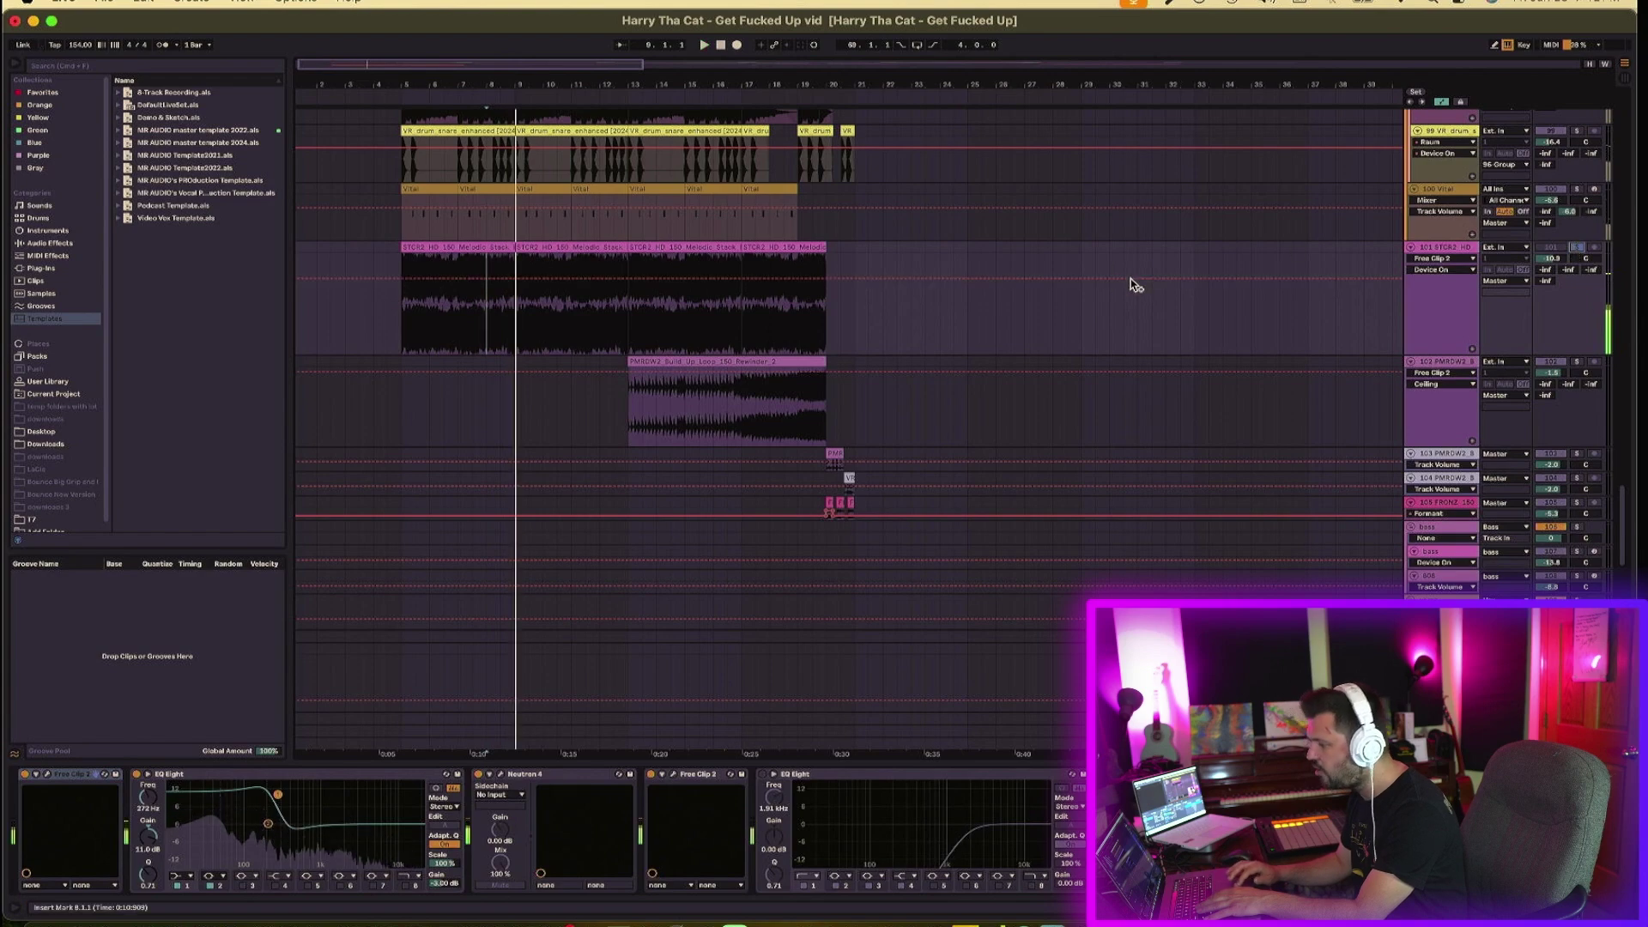
# - Audition the 87 Vital, 88 Hickory Bass and 89 Vital tracks of the orange group one after another
pyautogui.scroll(10, 795, 290)
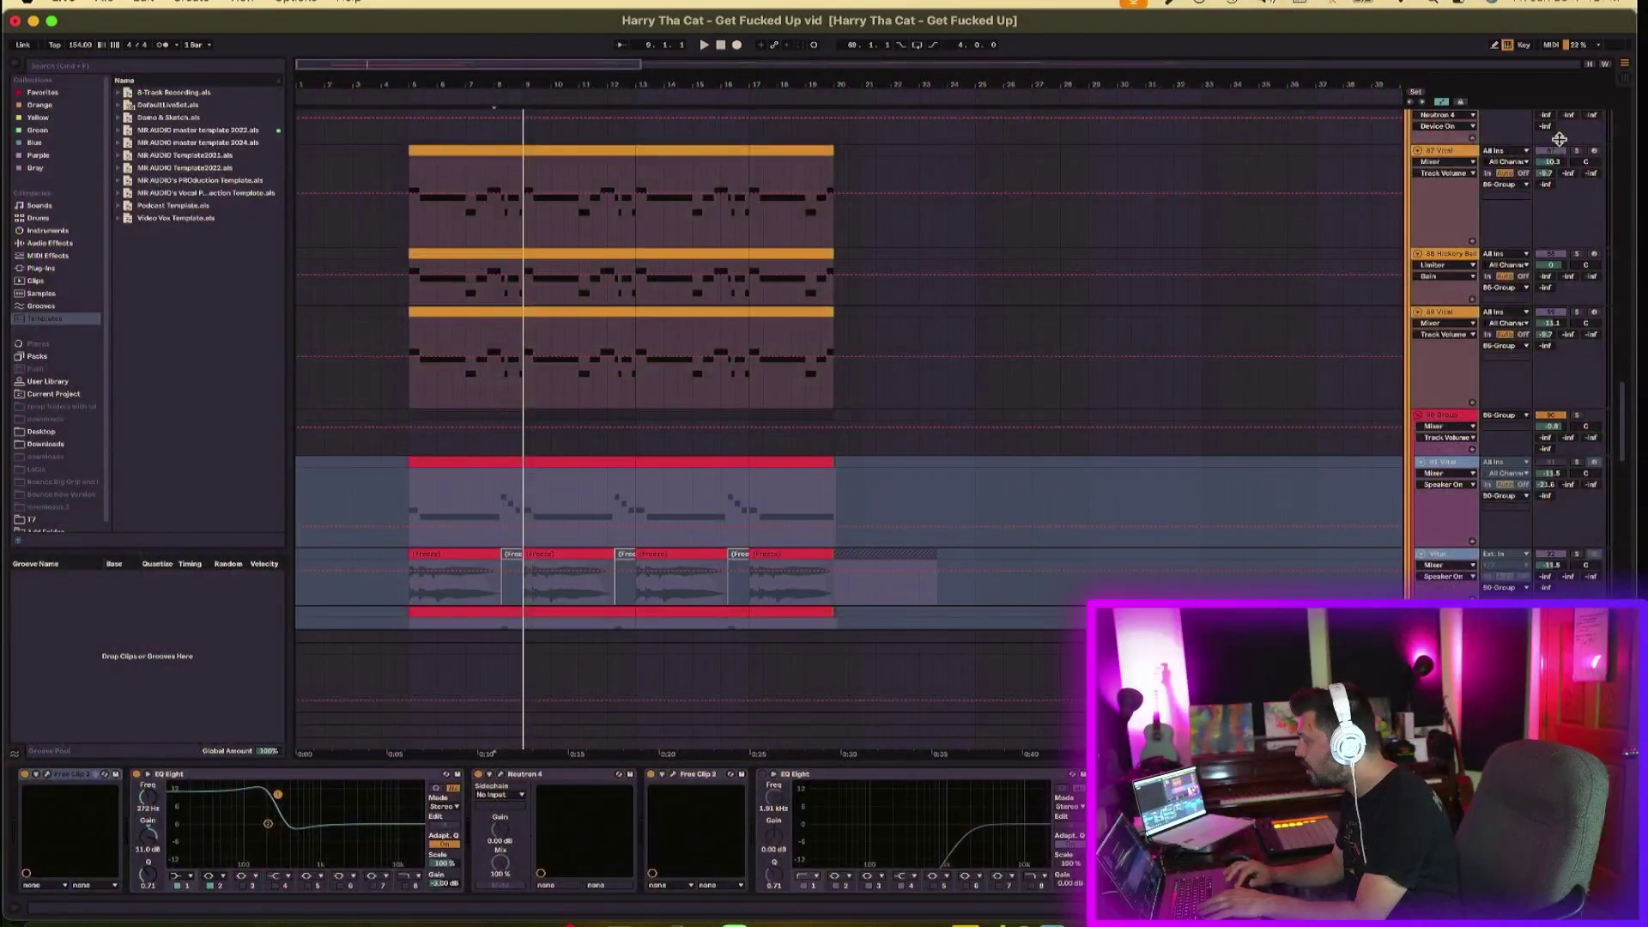
pyautogui.press('space')
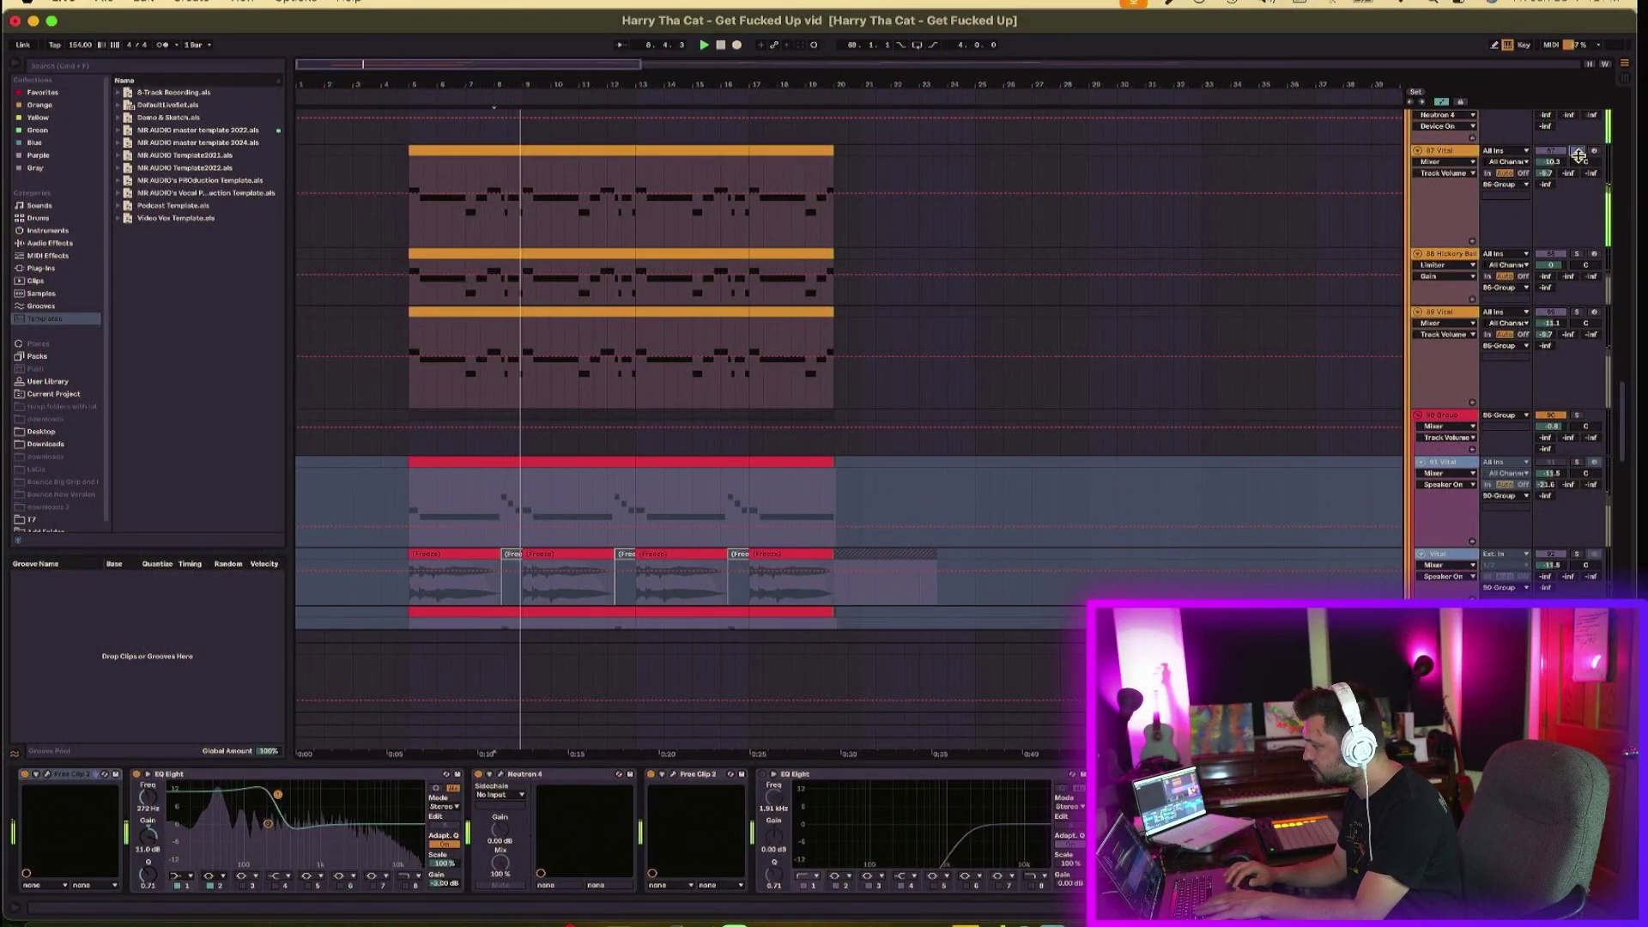
pyautogui.click(1463, 154)
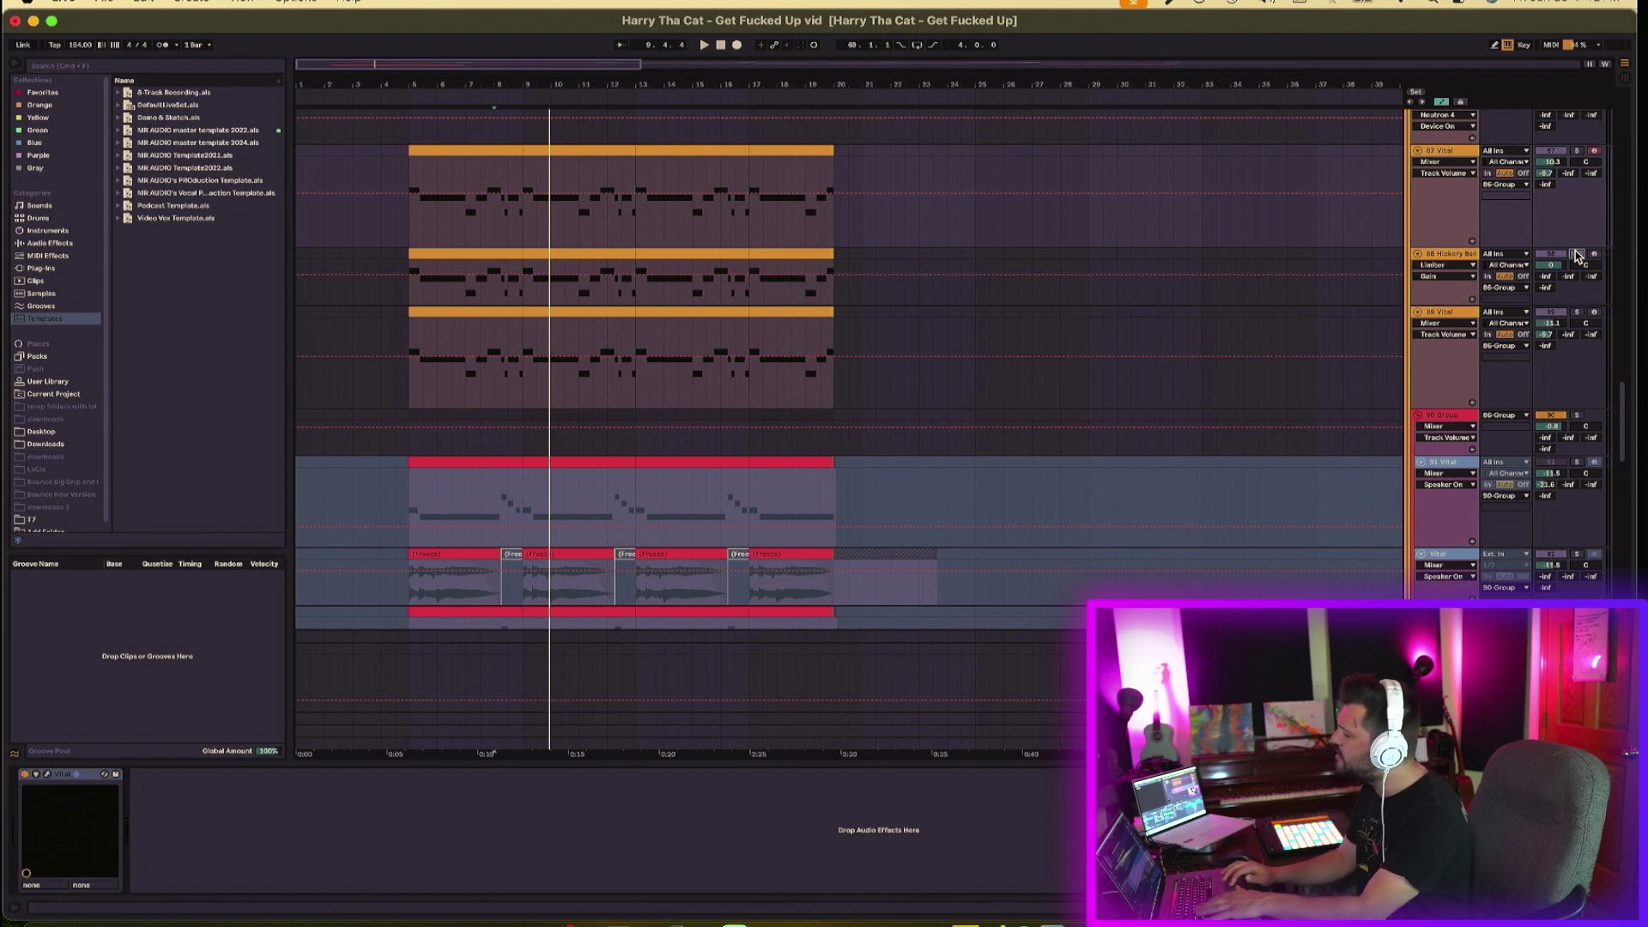
pyautogui.press('space')
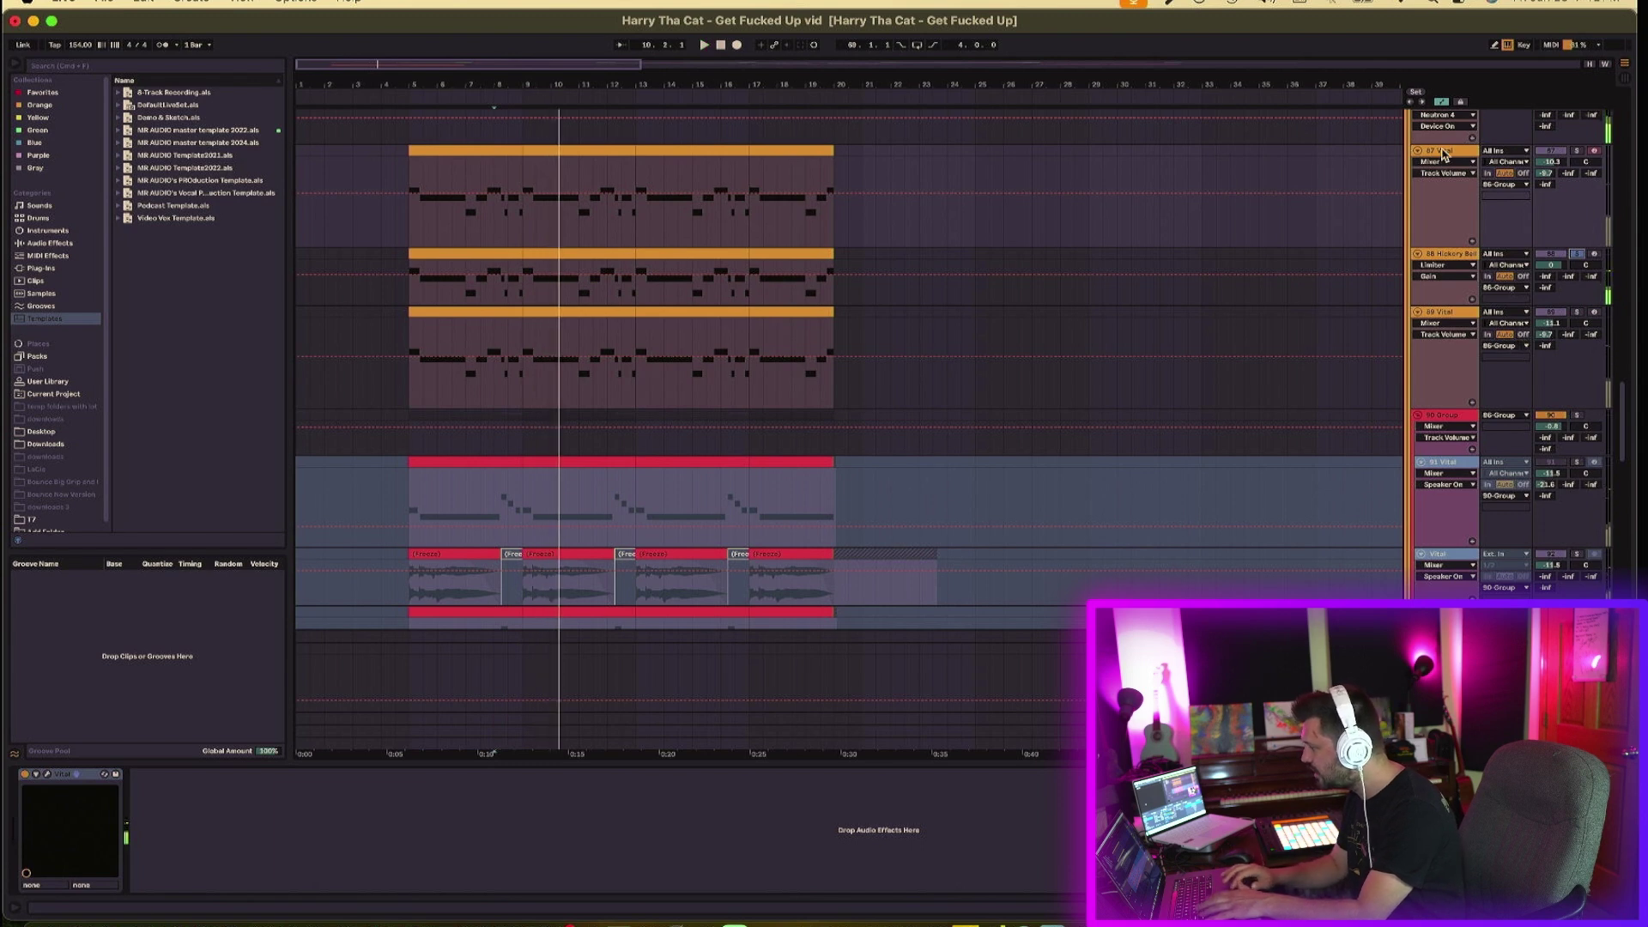
pyautogui.click(1436, 315)
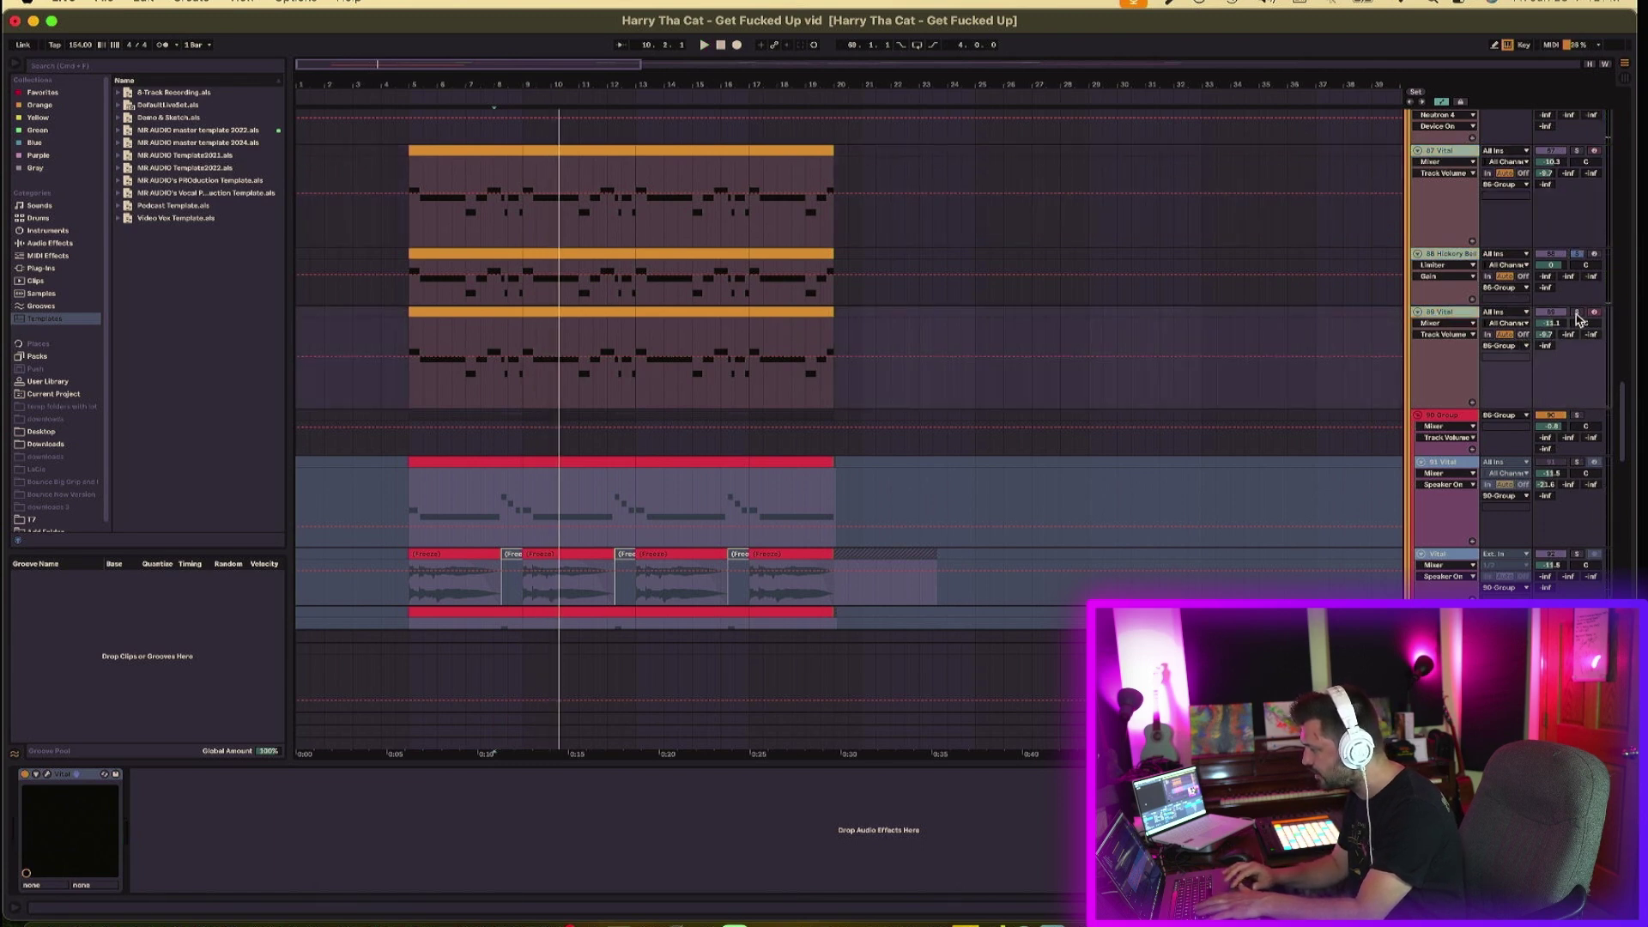
pyautogui.press('space')
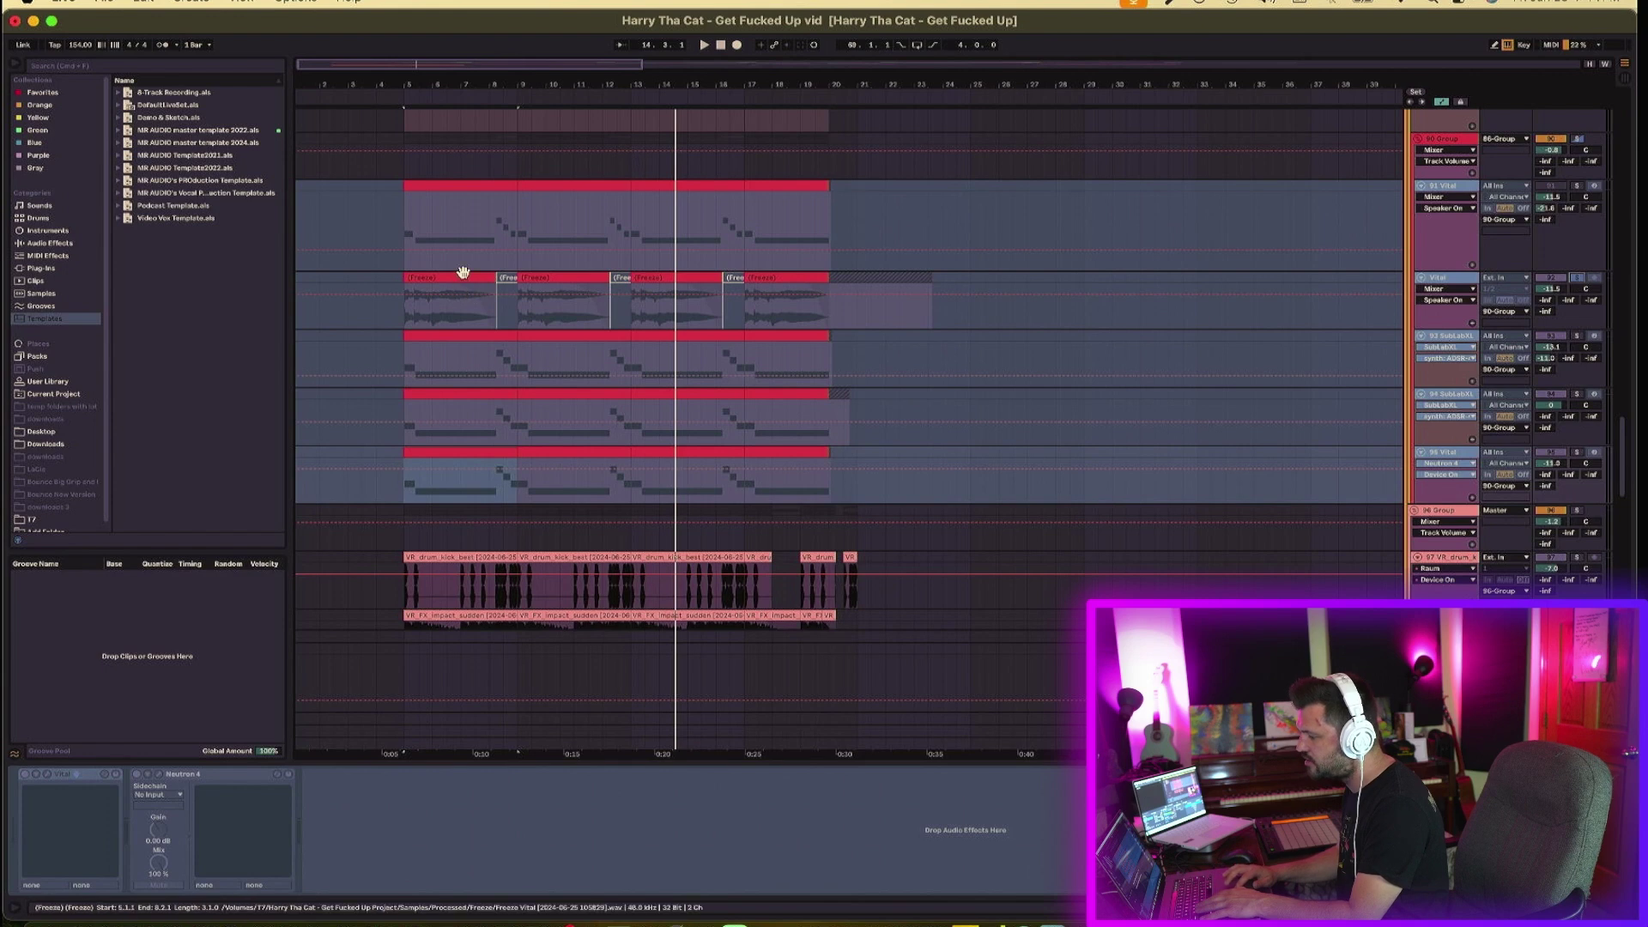
# - Audition the frozen Vital track and the 95 Vital track of the red 90 Group, each soloed from bar 5
pyautogui.click(461, 273)
pyautogui.press('space')
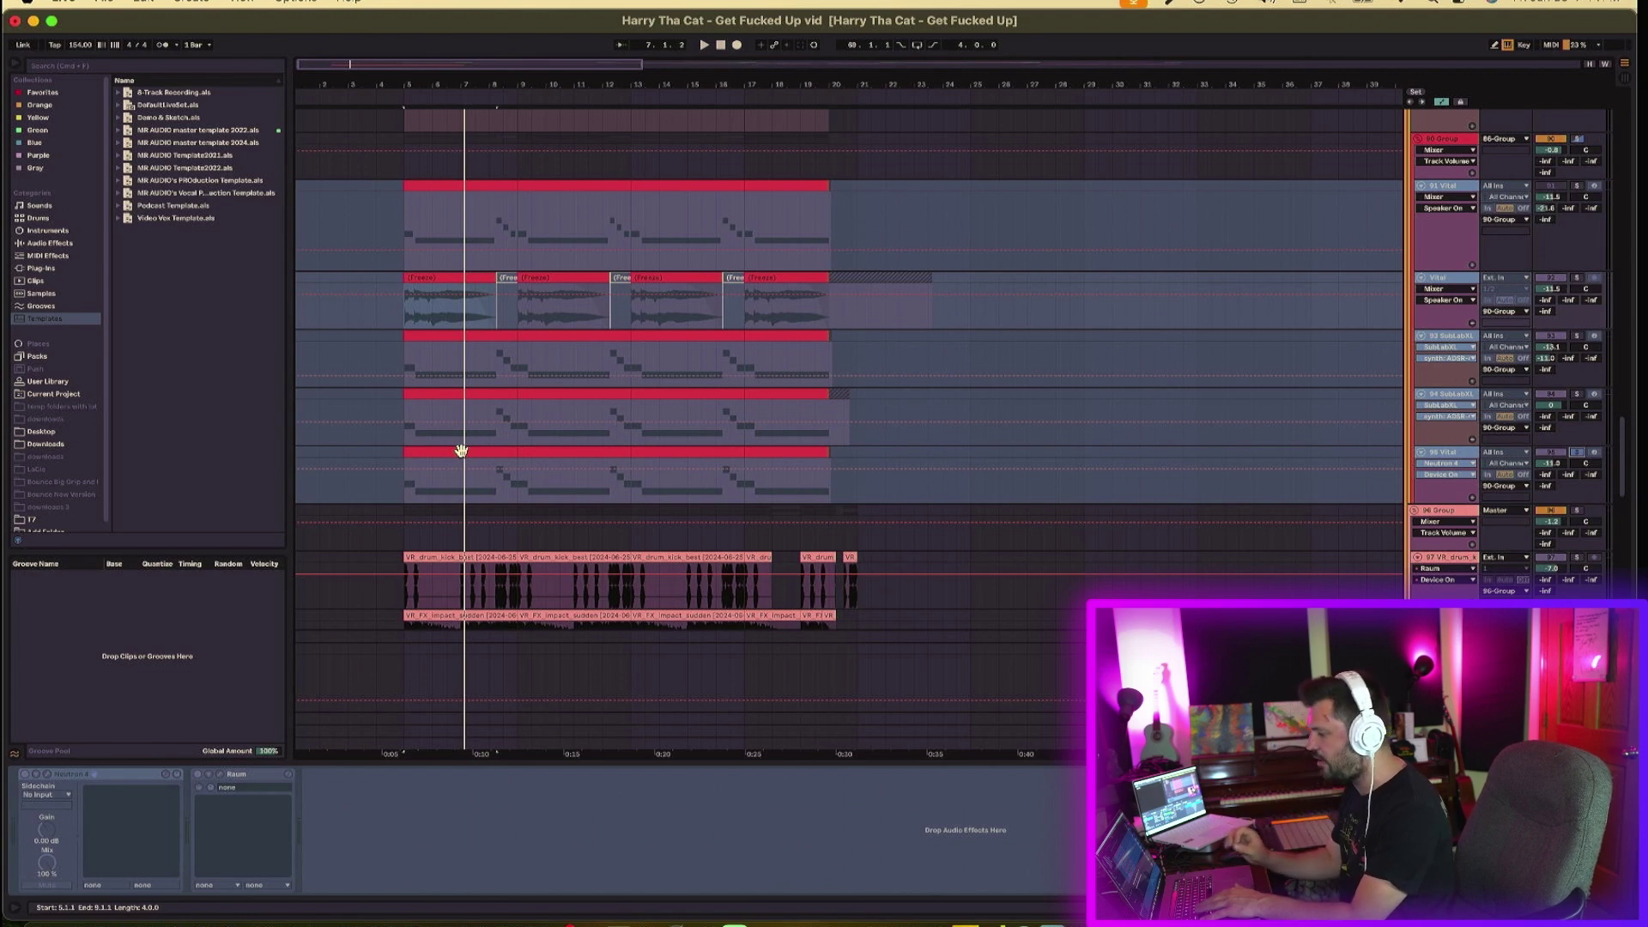
pyautogui.press('space')
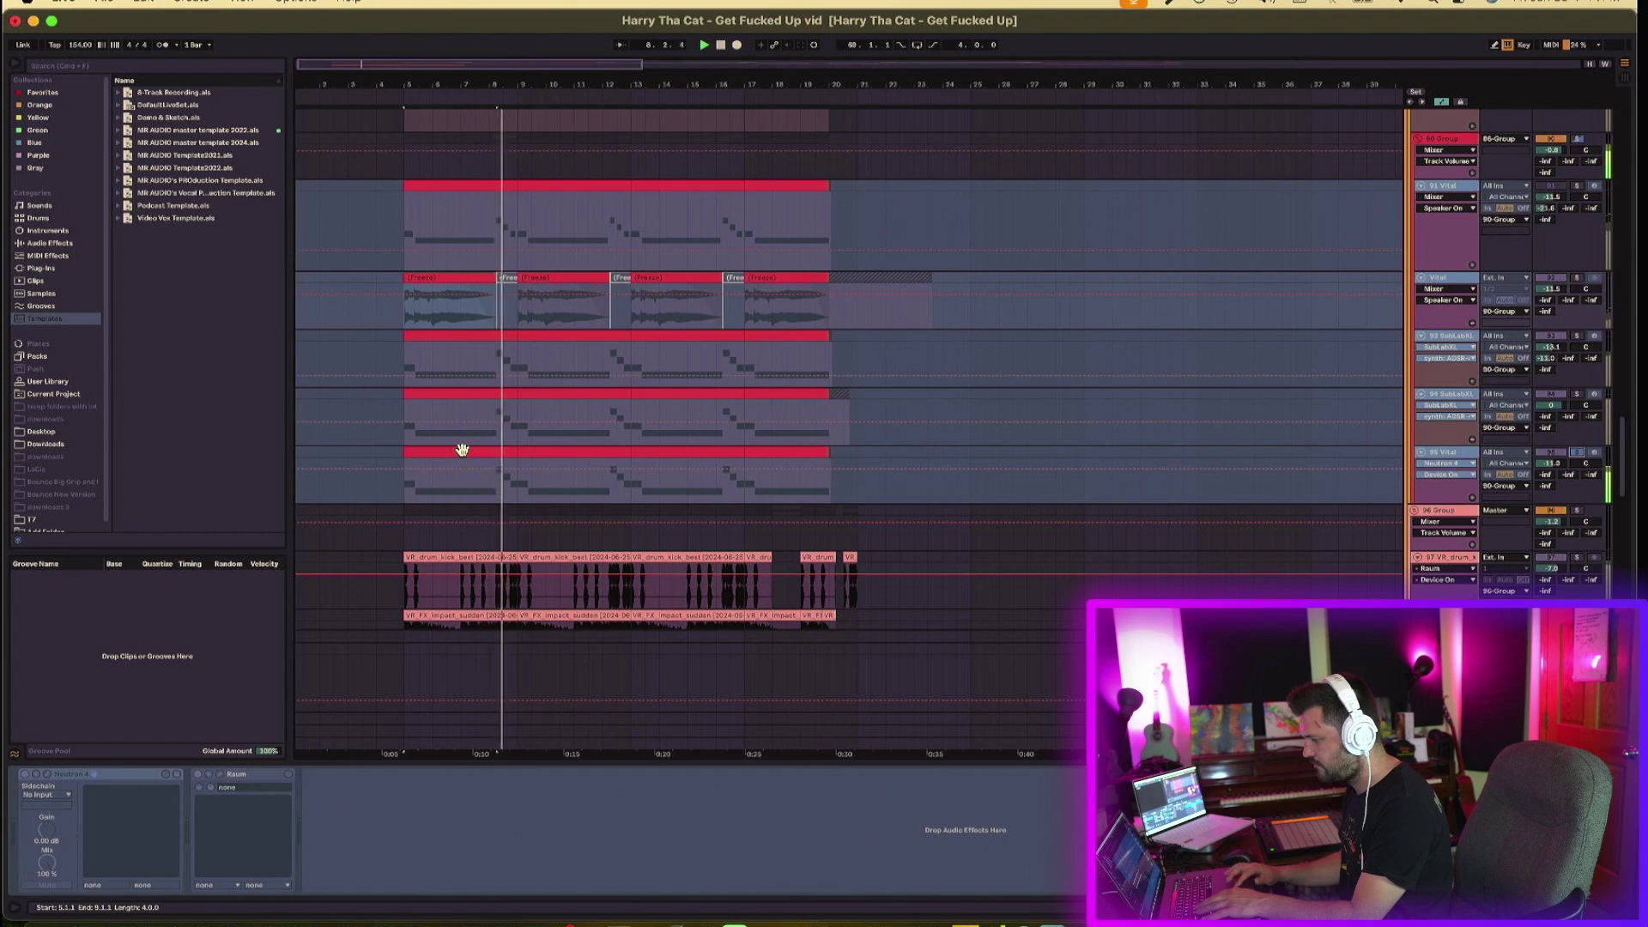
# - Toggle the solo on the red 90 Group to compare it in context, and audition its two SubLab layers
pyautogui.click(1579, 137)
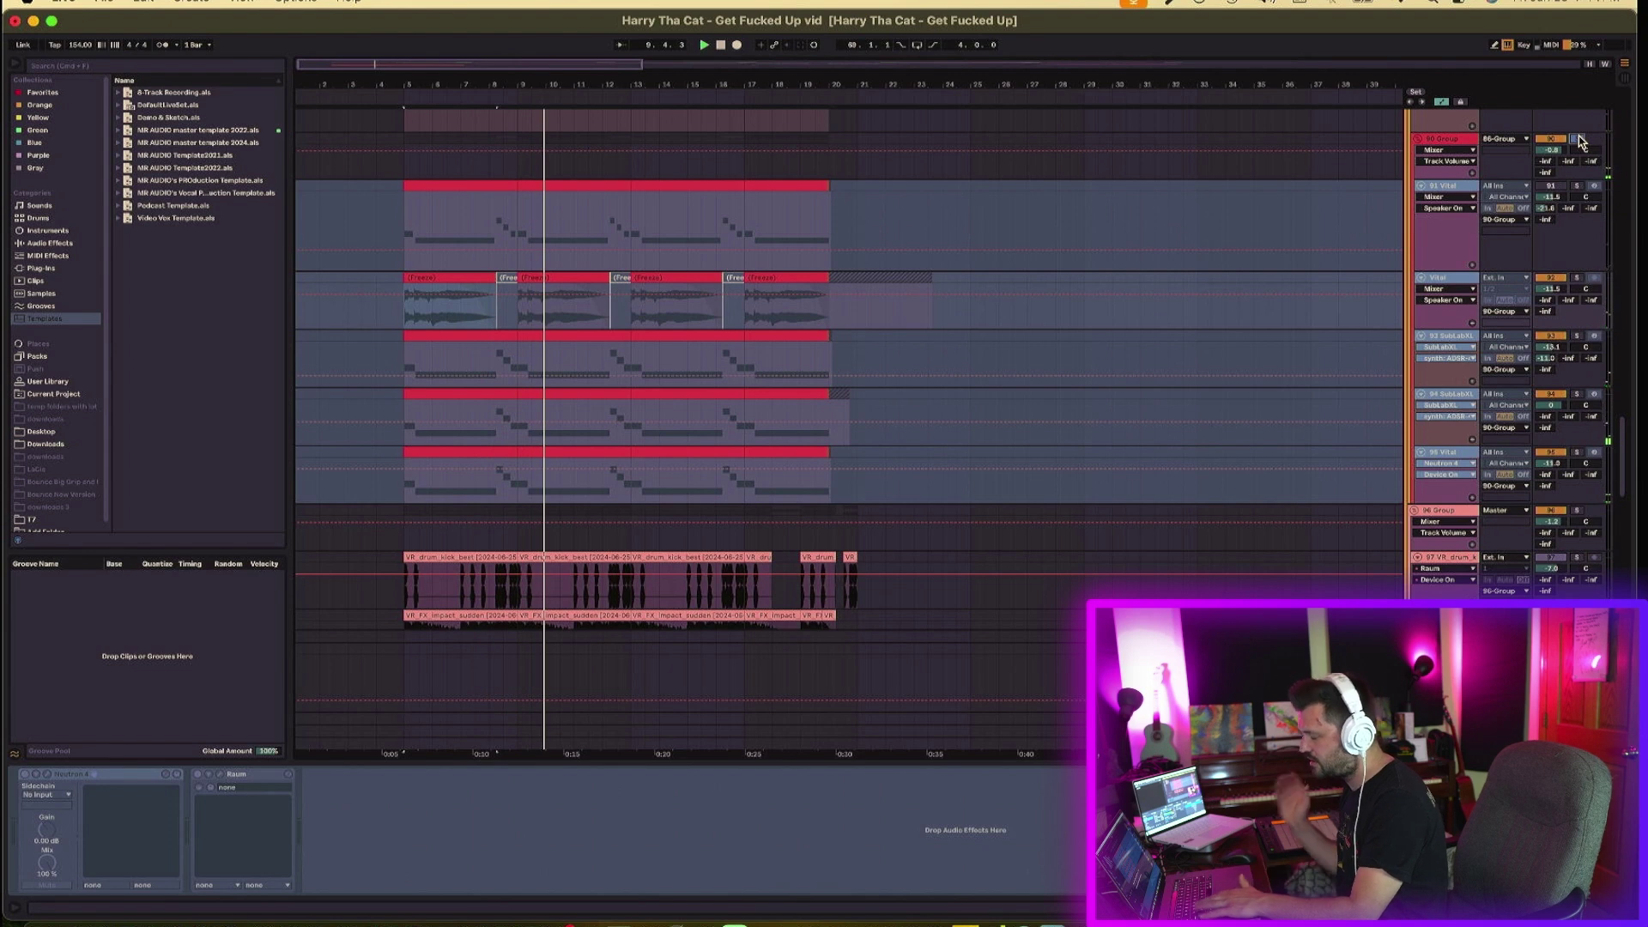
pyautogui.press('space')
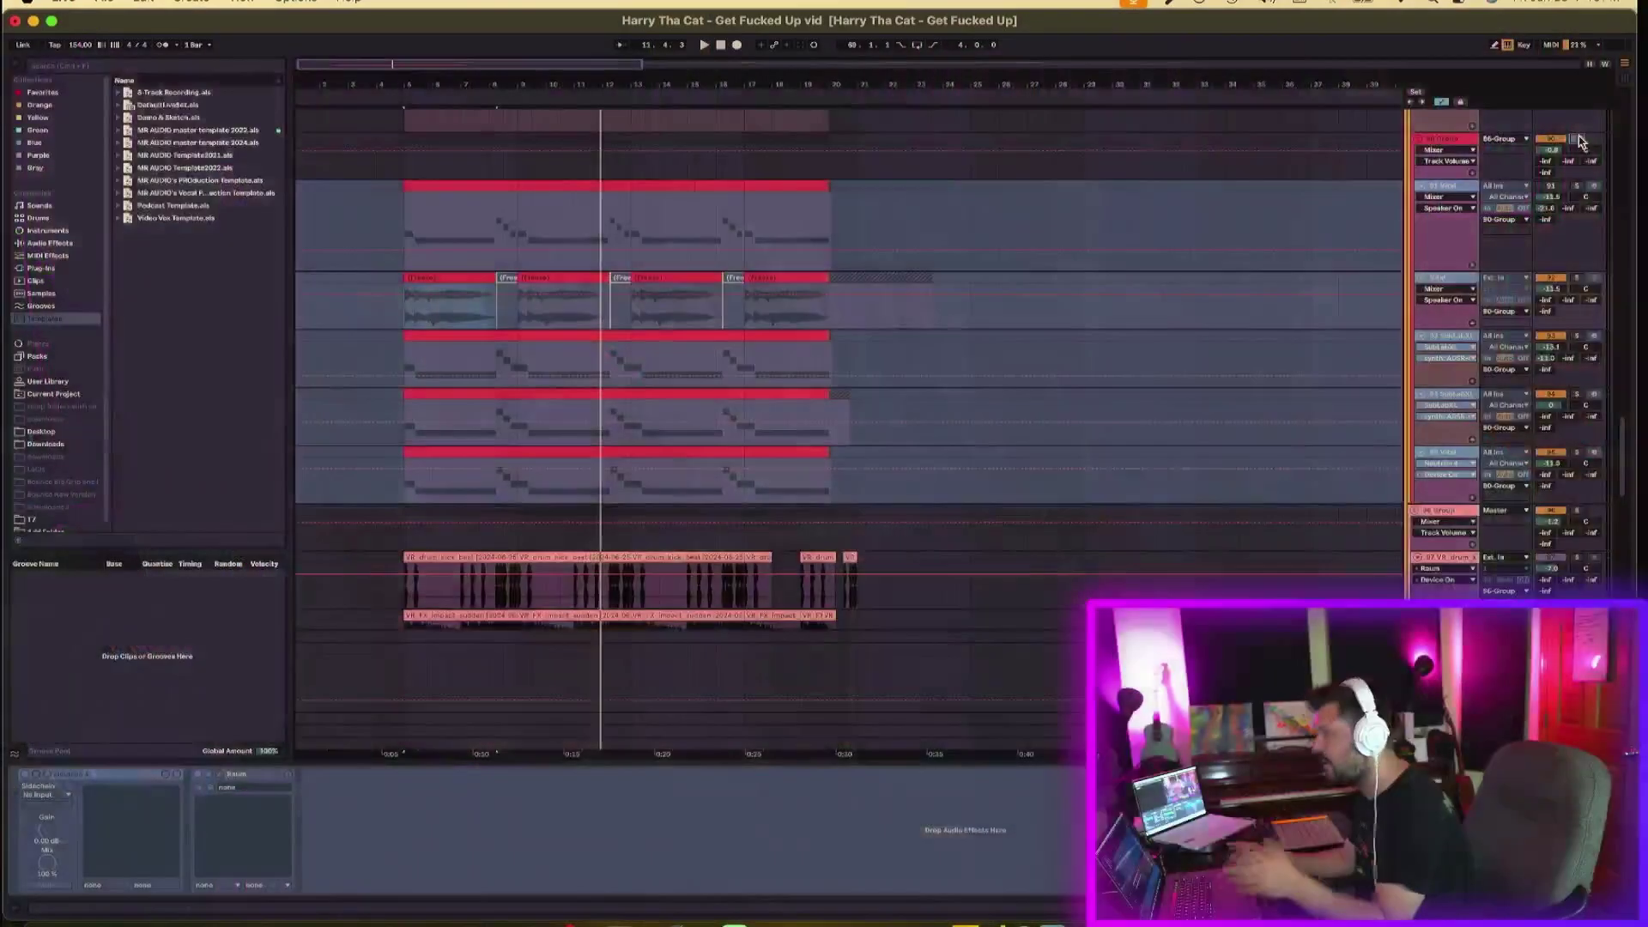
pyautogui.click(1578, 138)
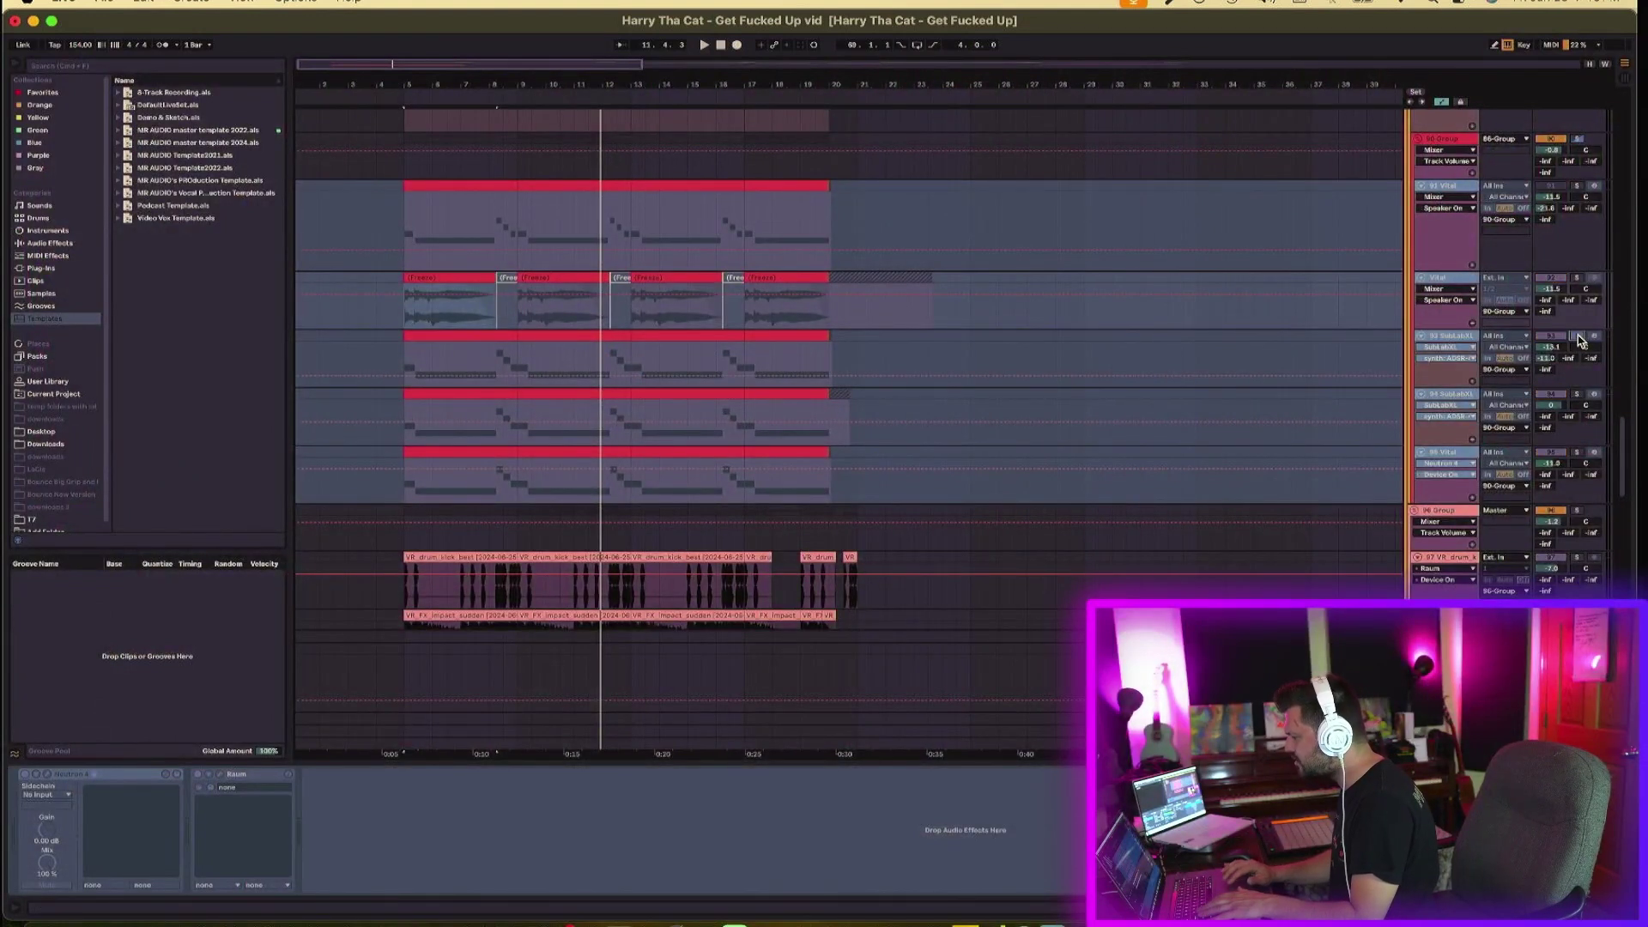
pyautogui.press('space')
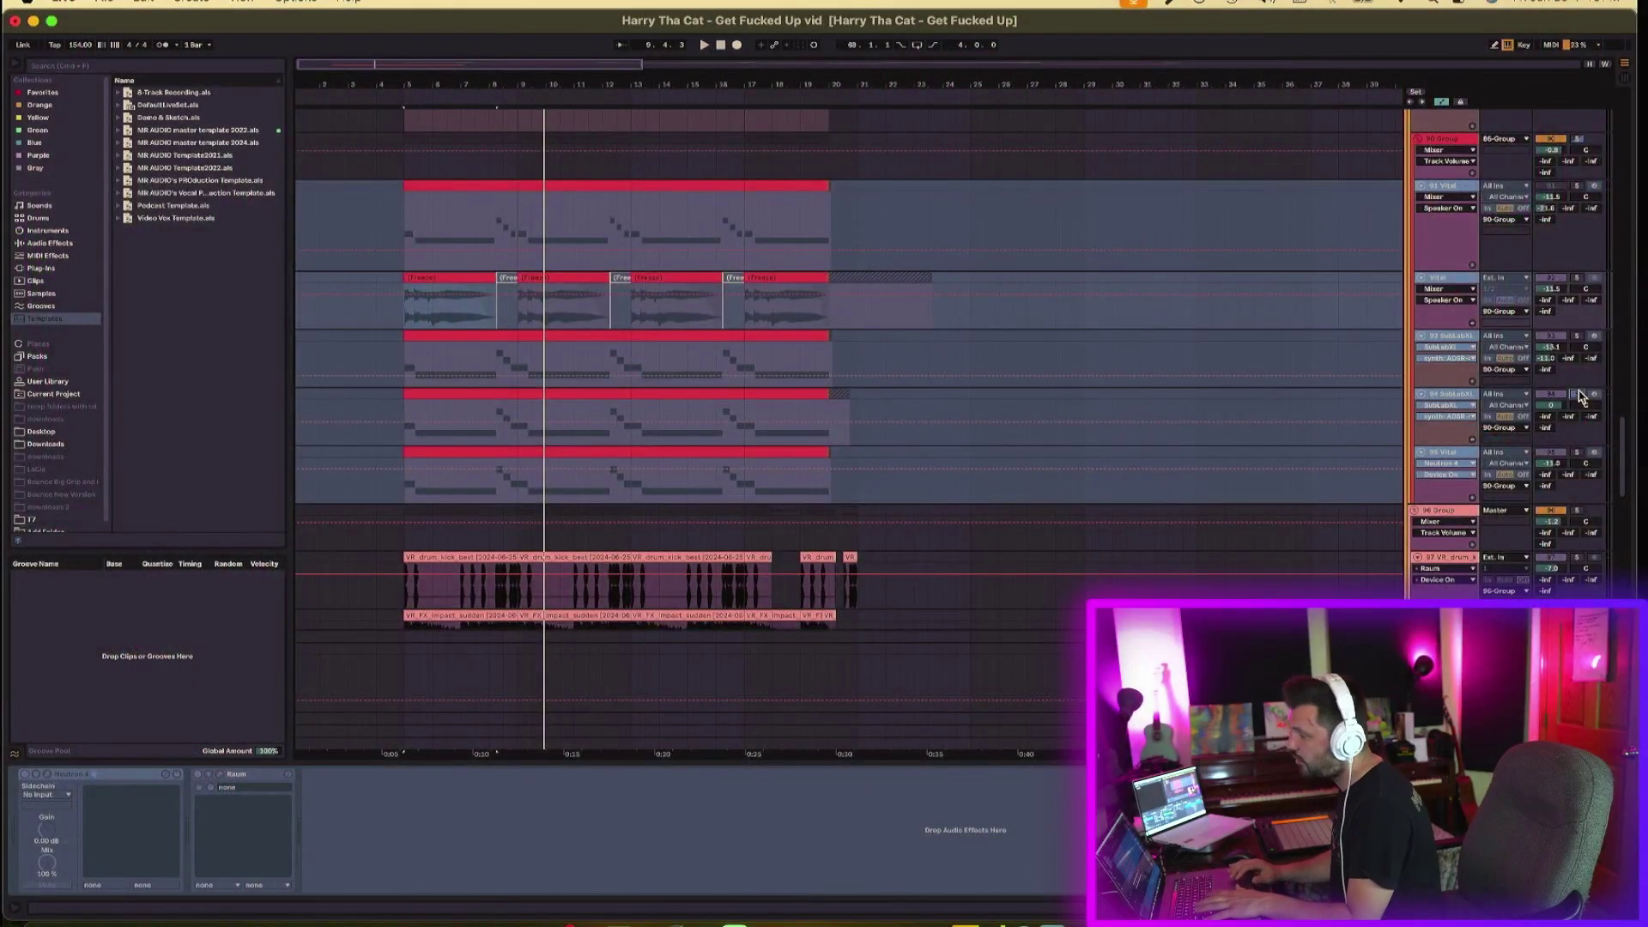
pyautogui.press('space')
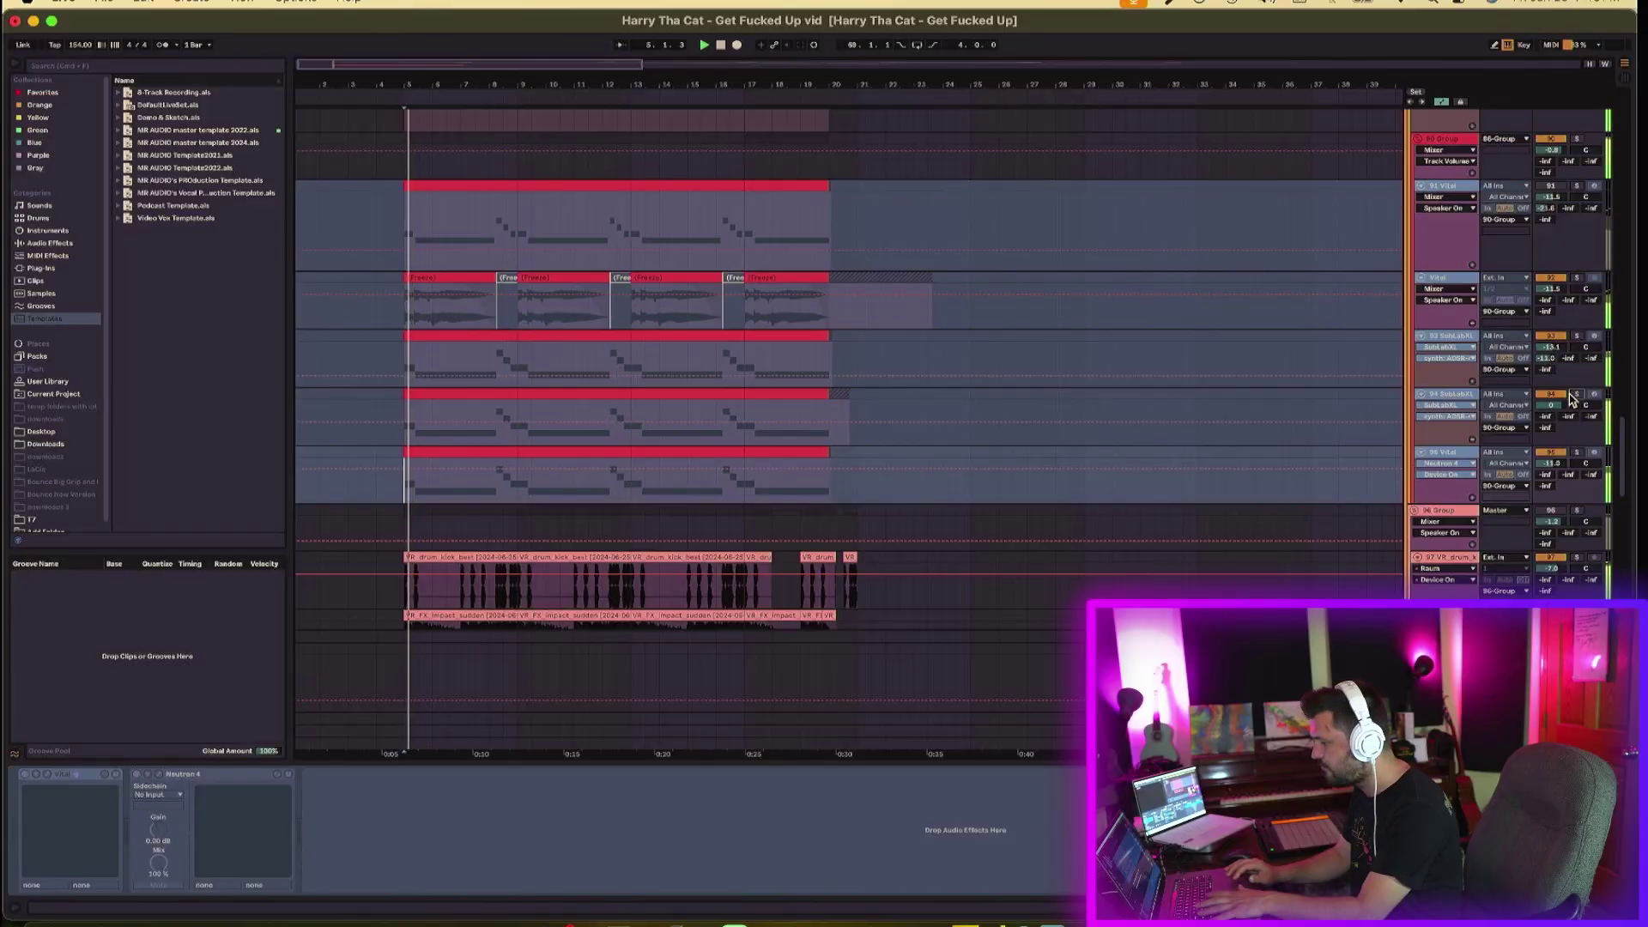
# - Listen to the full mix, and solo the 96 Group of drums
pyautogui.scroll(-5, 822, 506)
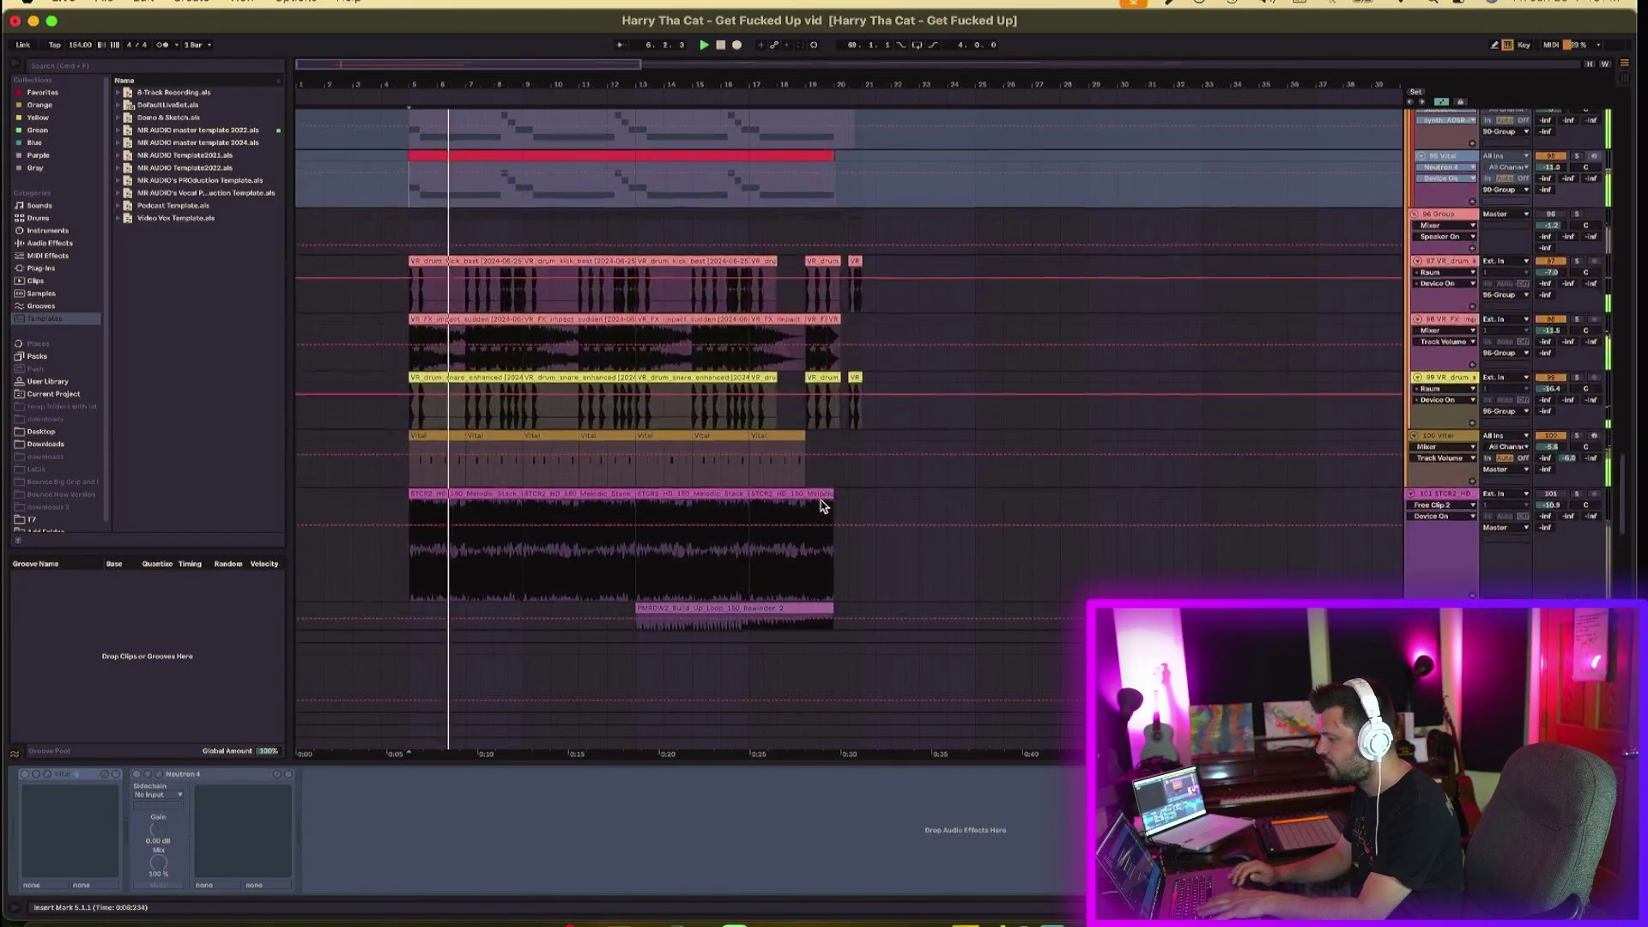
pyautogui.scroll(2, 823, 506)
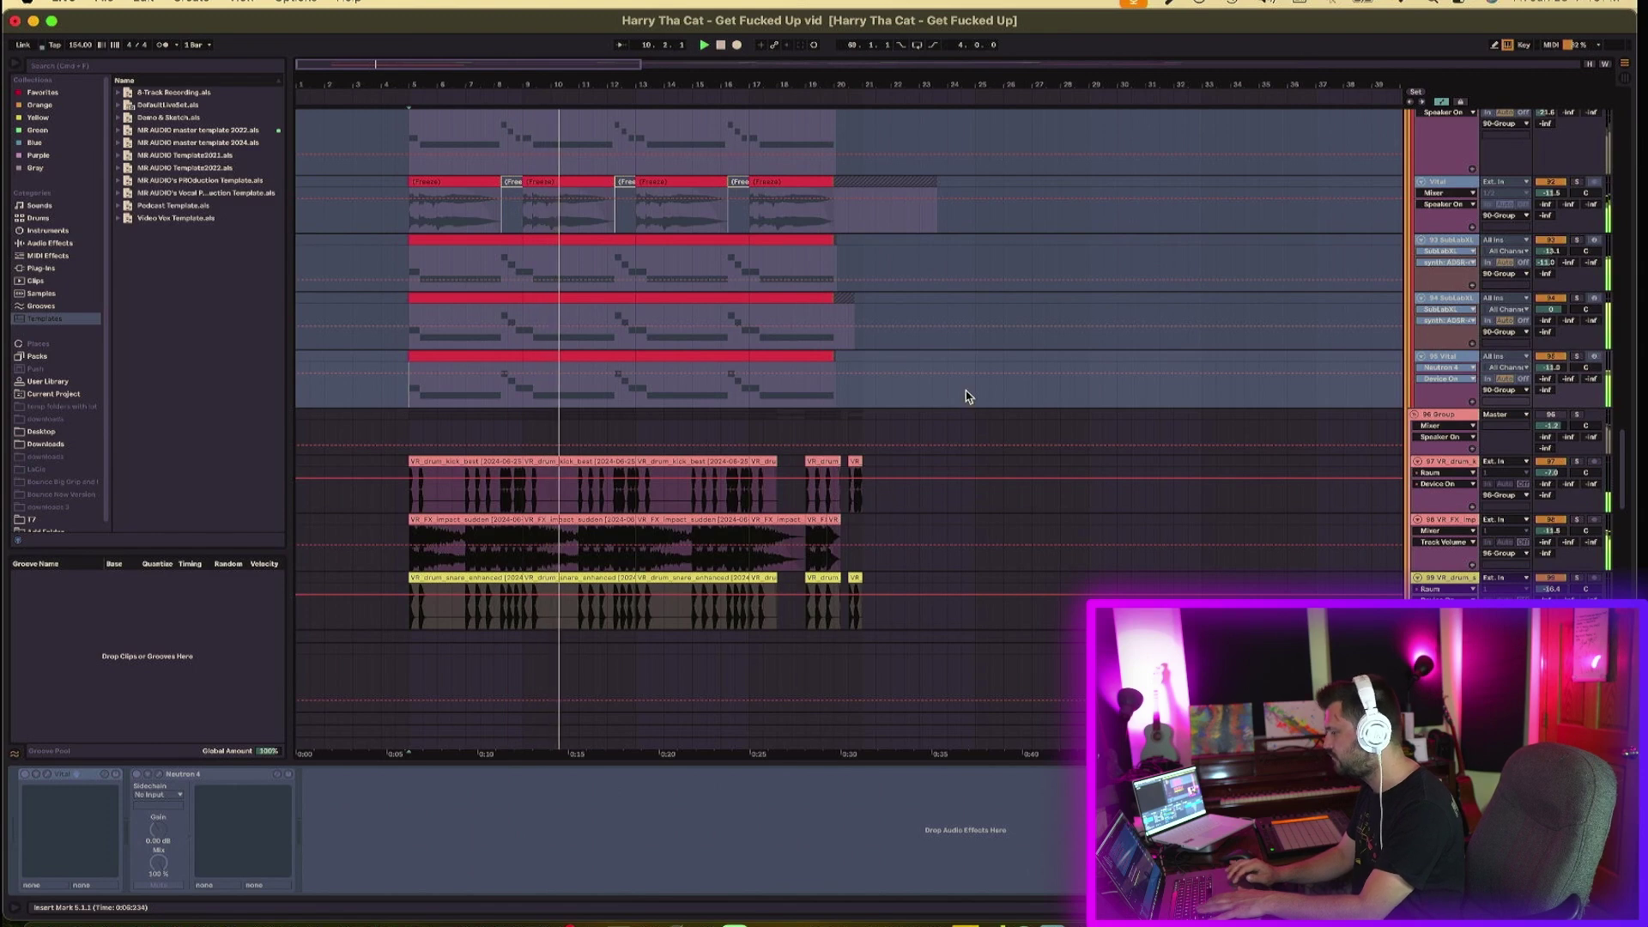
pyautogui.scroll(-1, 967, 395)
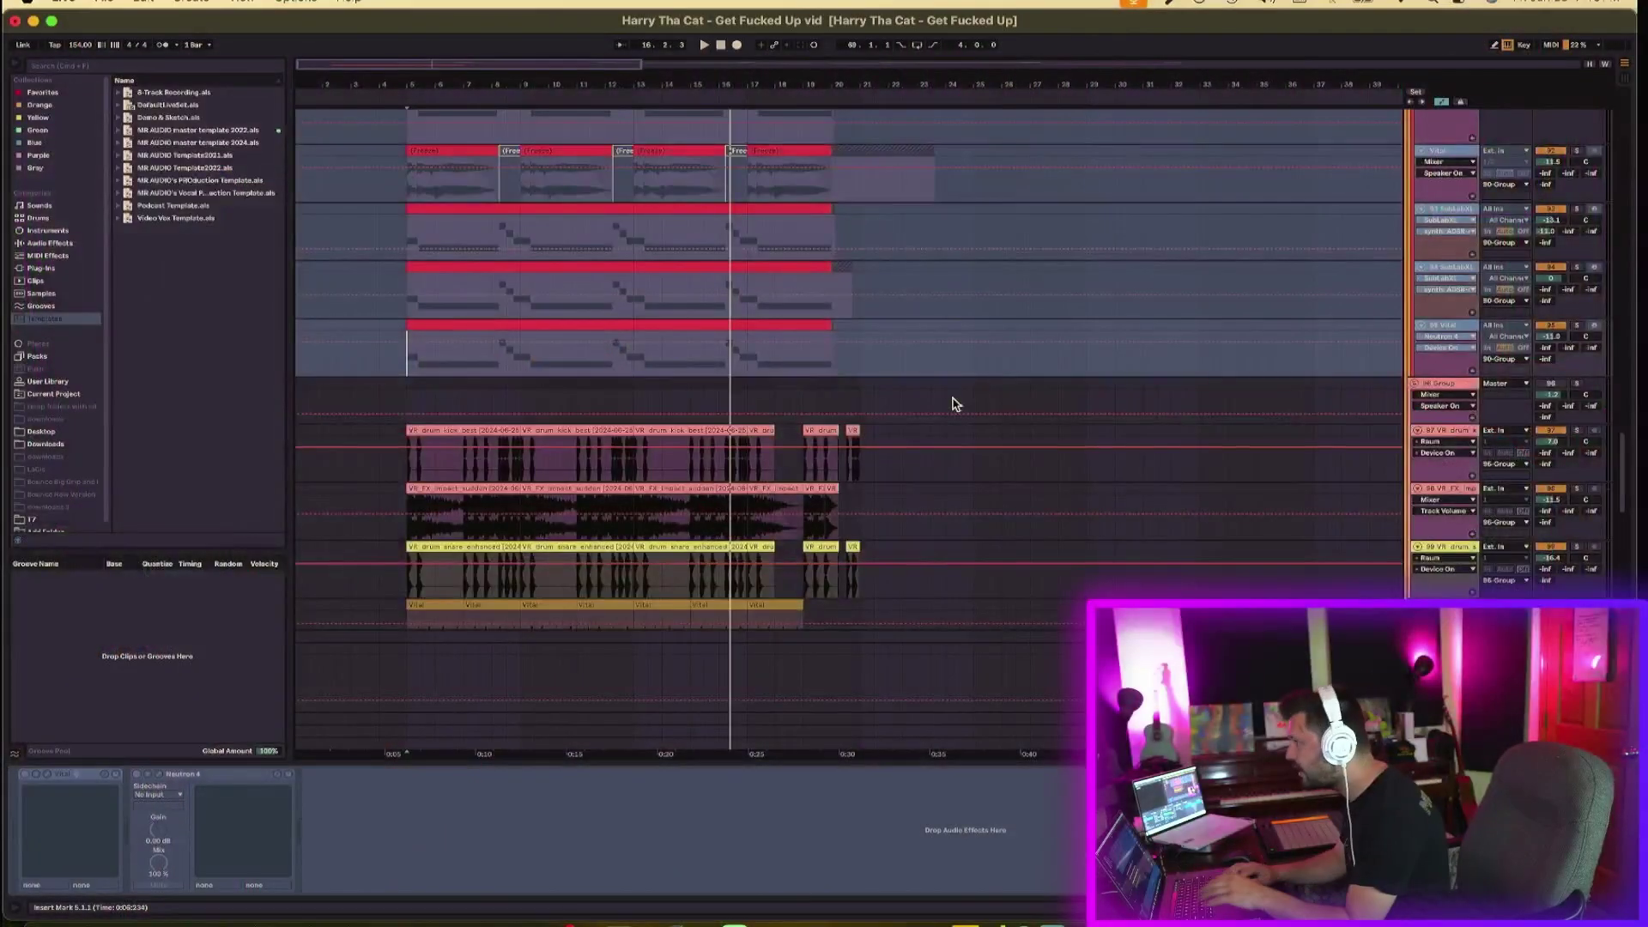
pyautogui.click(1476, 377)
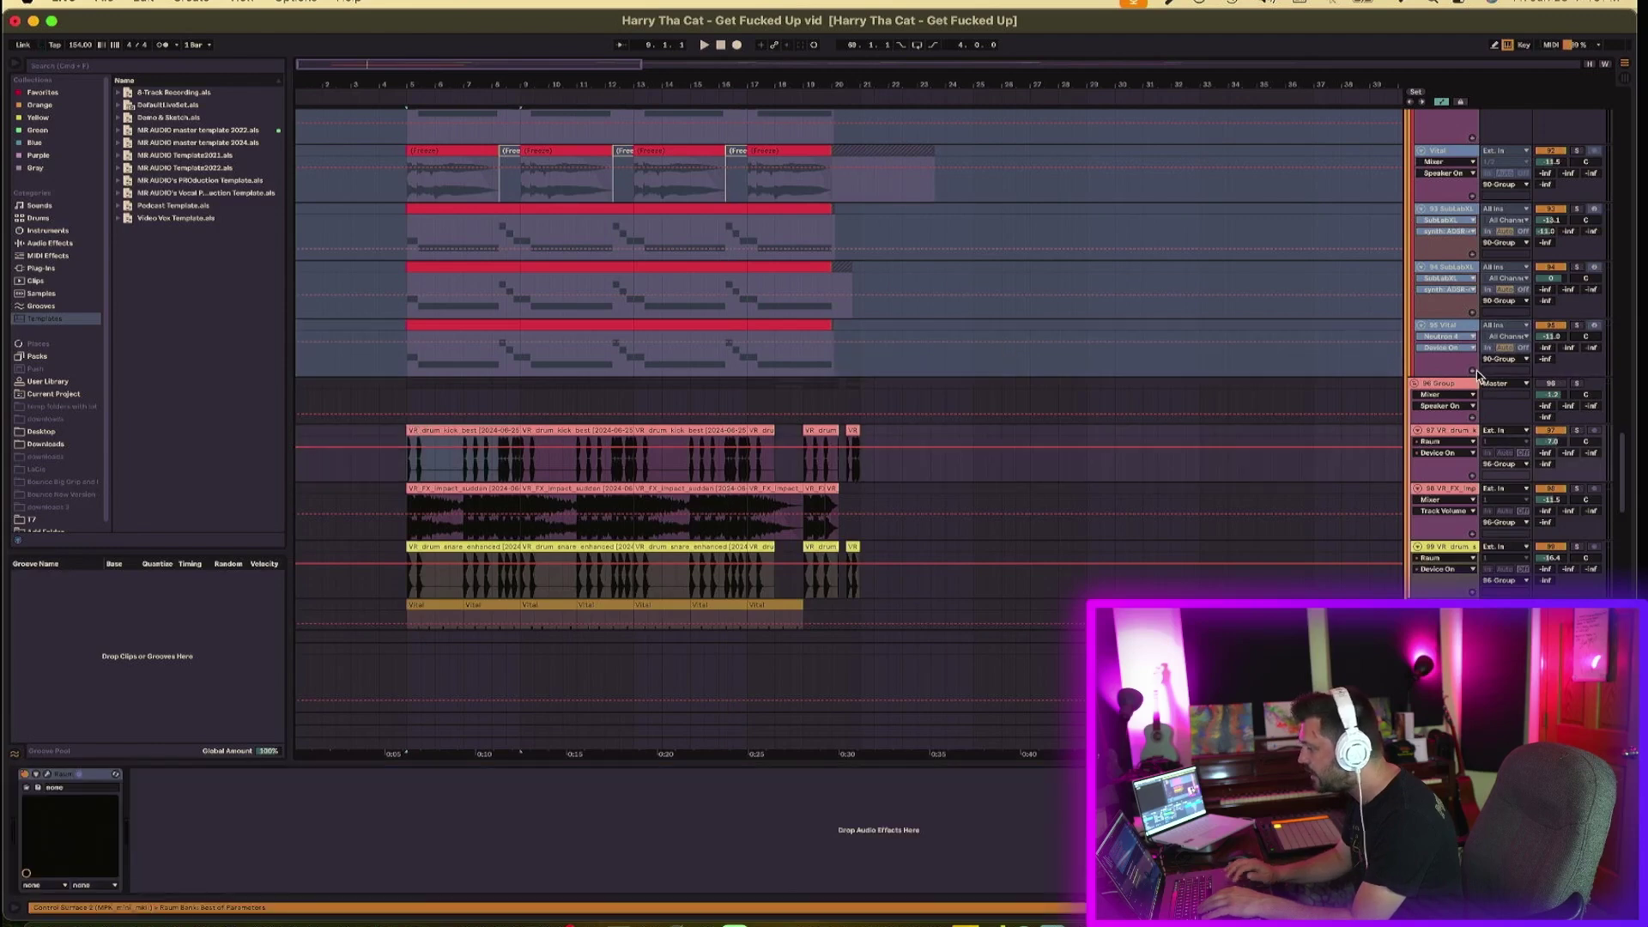
pyautogui.click(1555, 393)
# - Audition the drum group's snare and FX impact layers, and play the drums with the whole mix from bar 5
pyautogui.press('space')
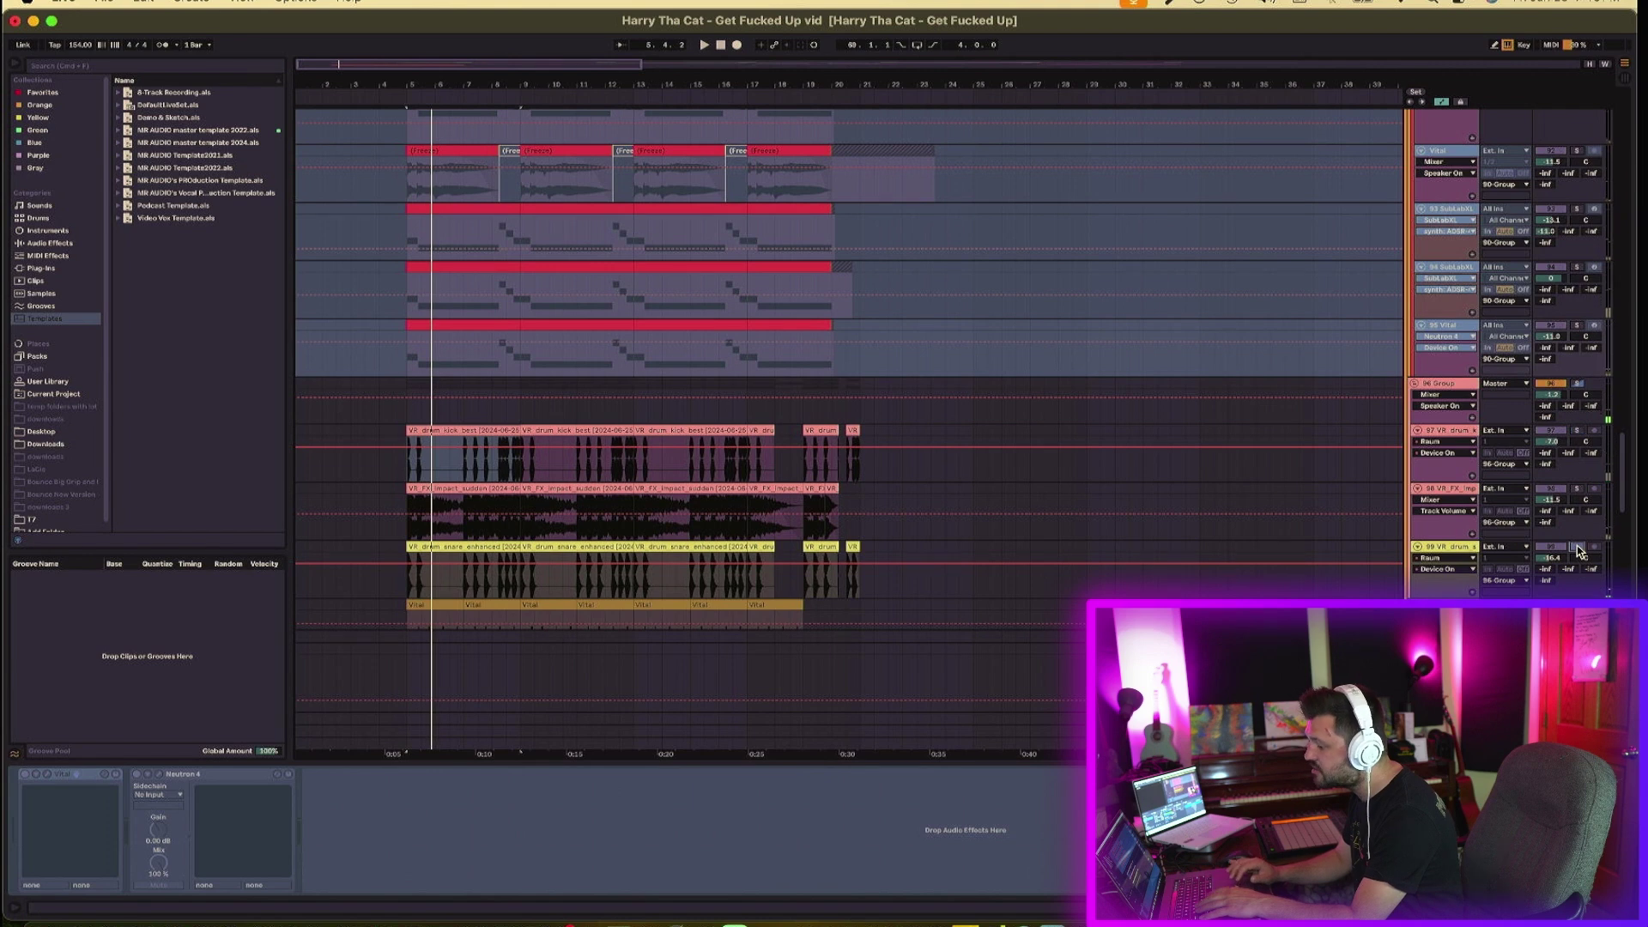
pyautogui.press('space')
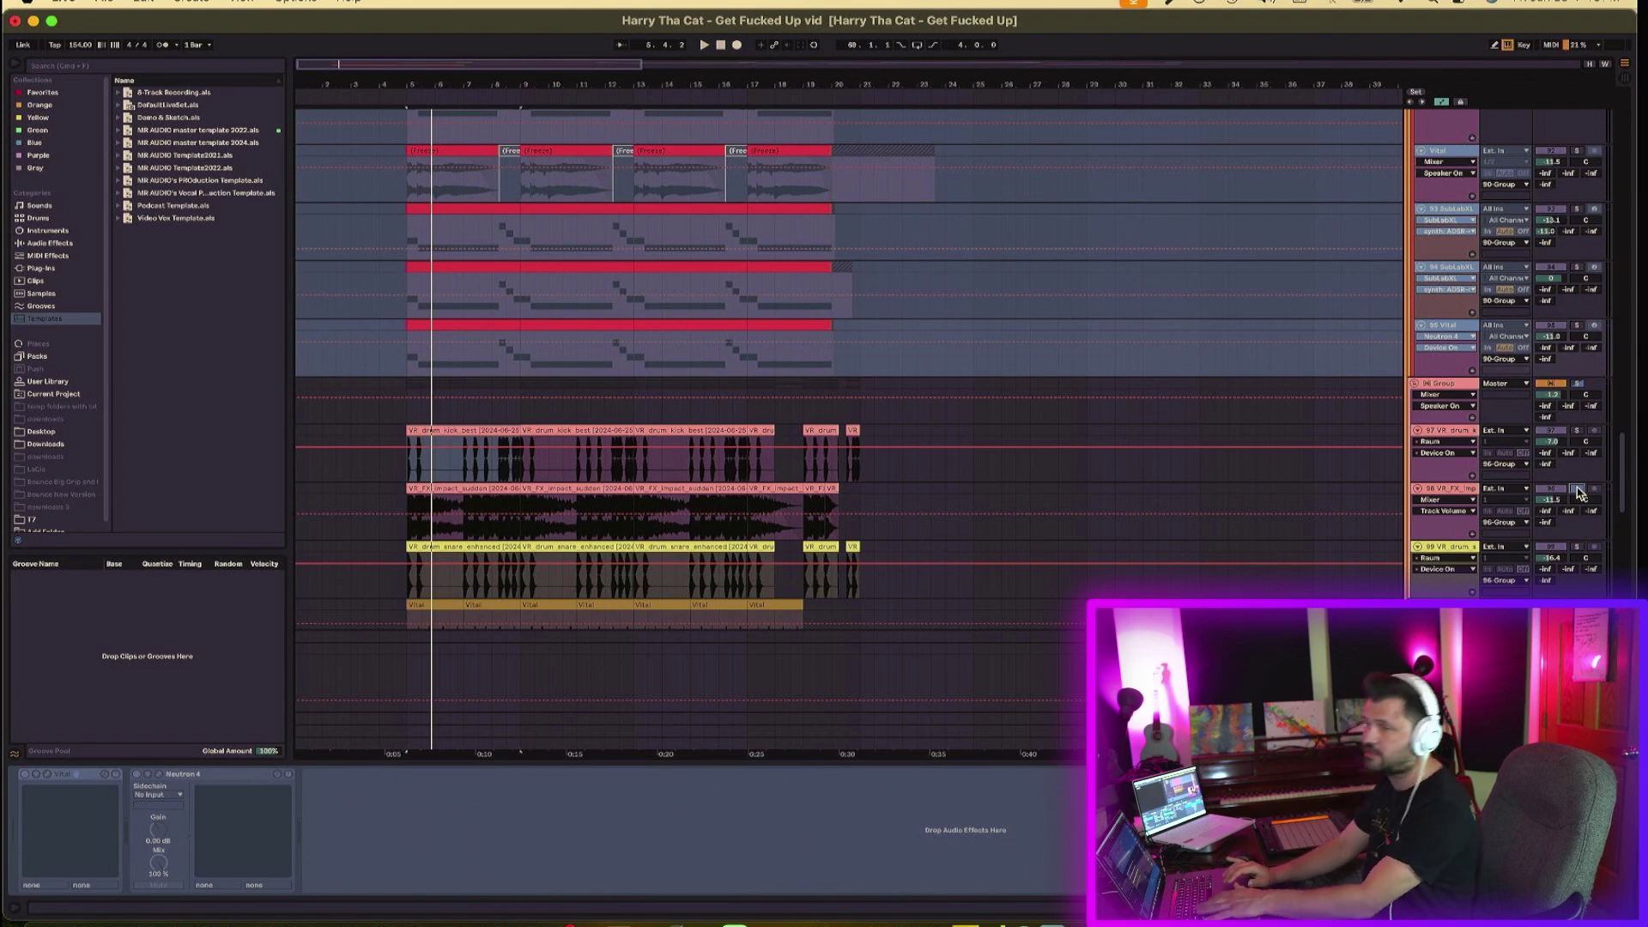
pyautogui.press('space')
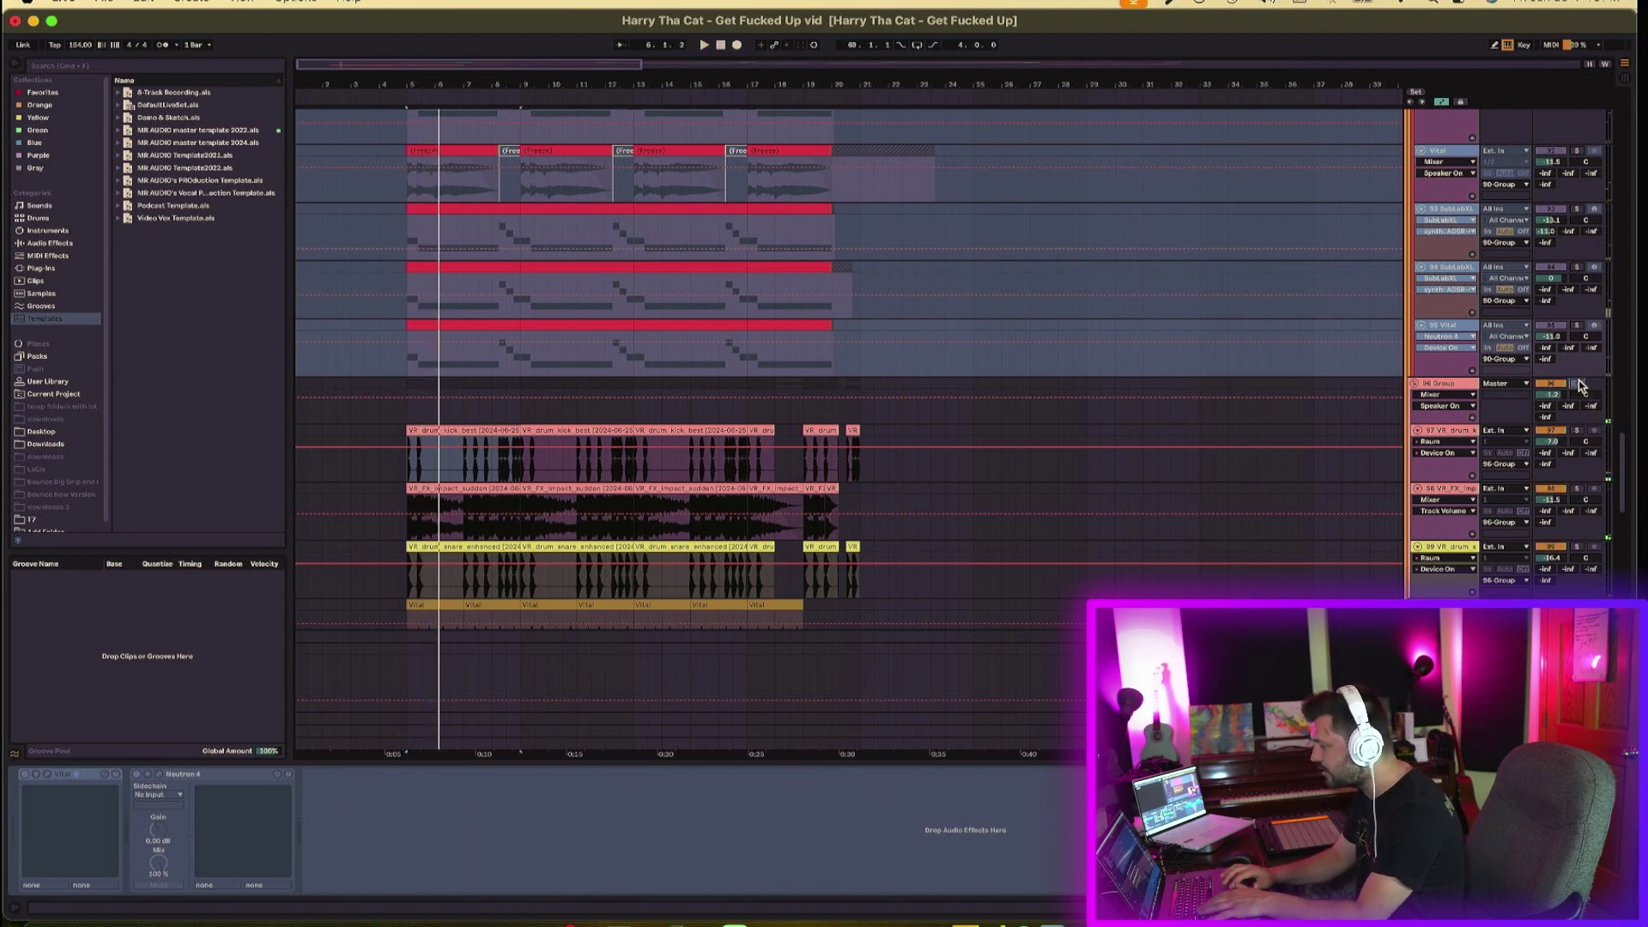
pyautogui.press('space')
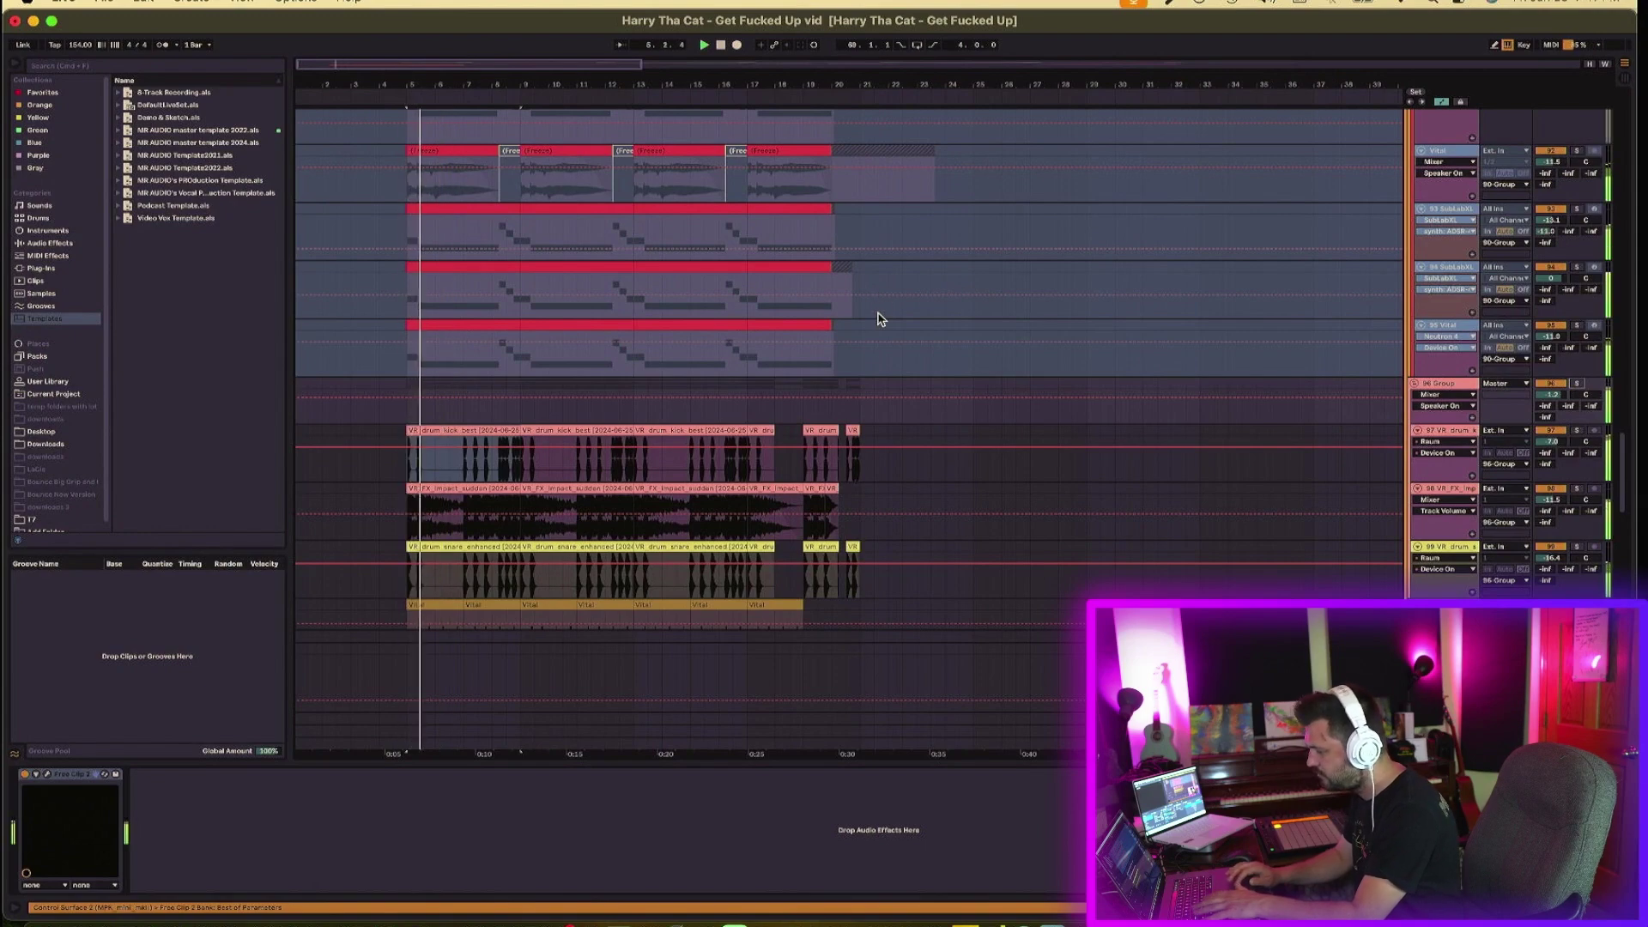
# - Compare the bounced master versions near the start of the track list by soloing and playing them
pyautogui.scroll(20, 892, 395)
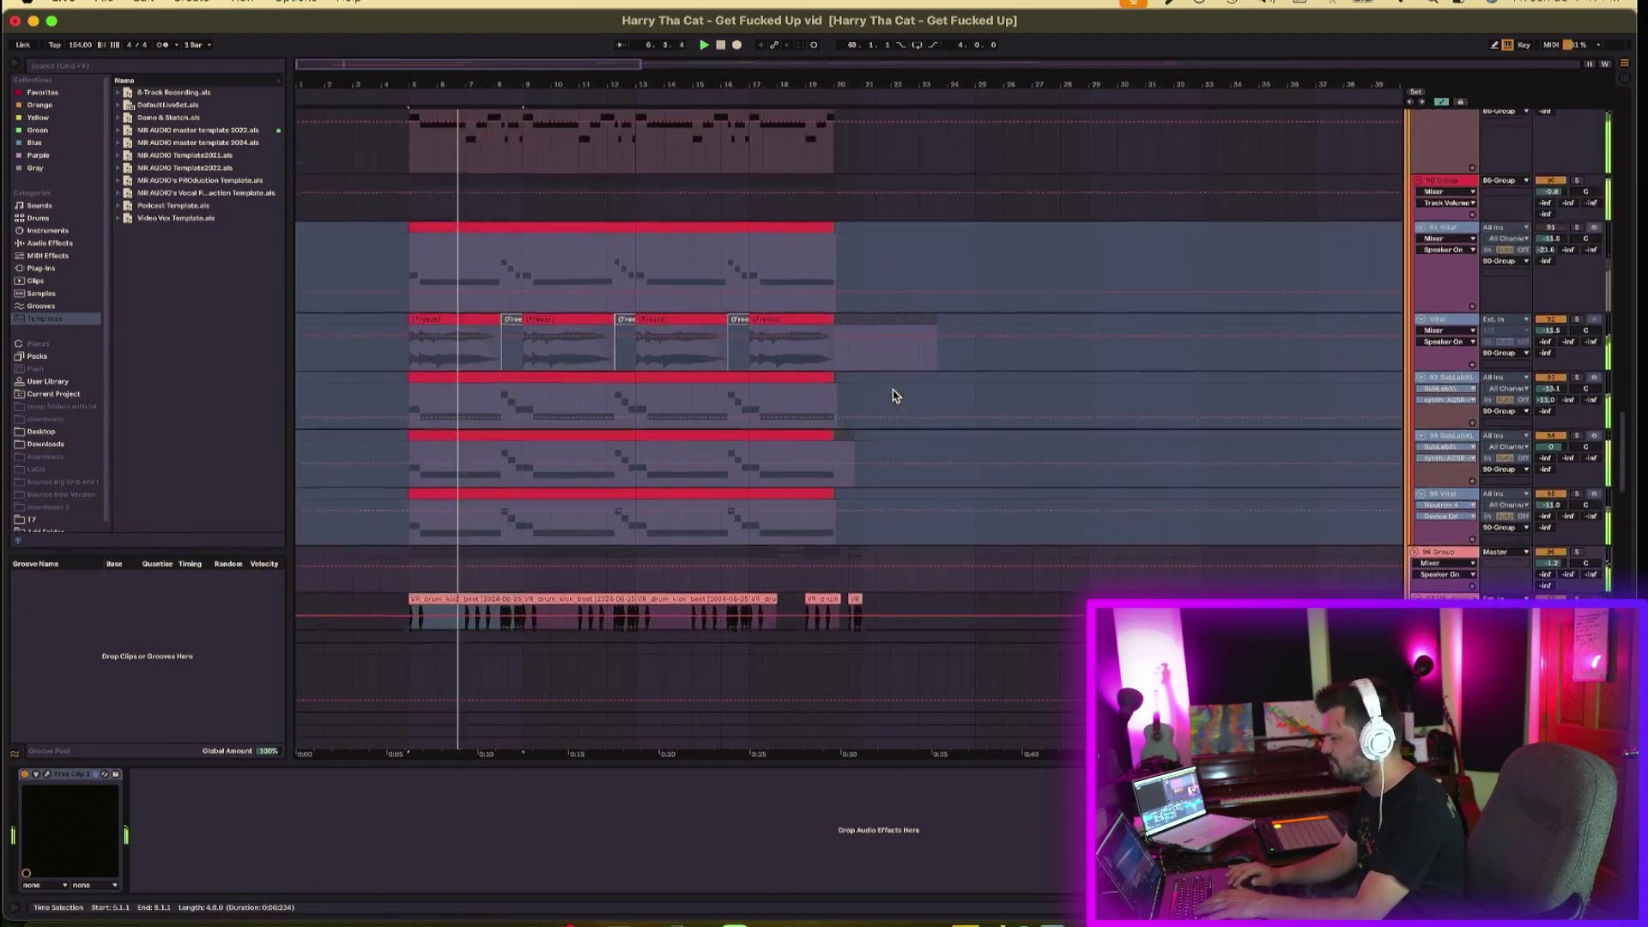
pyautogui.scroll(15, 895, 395)
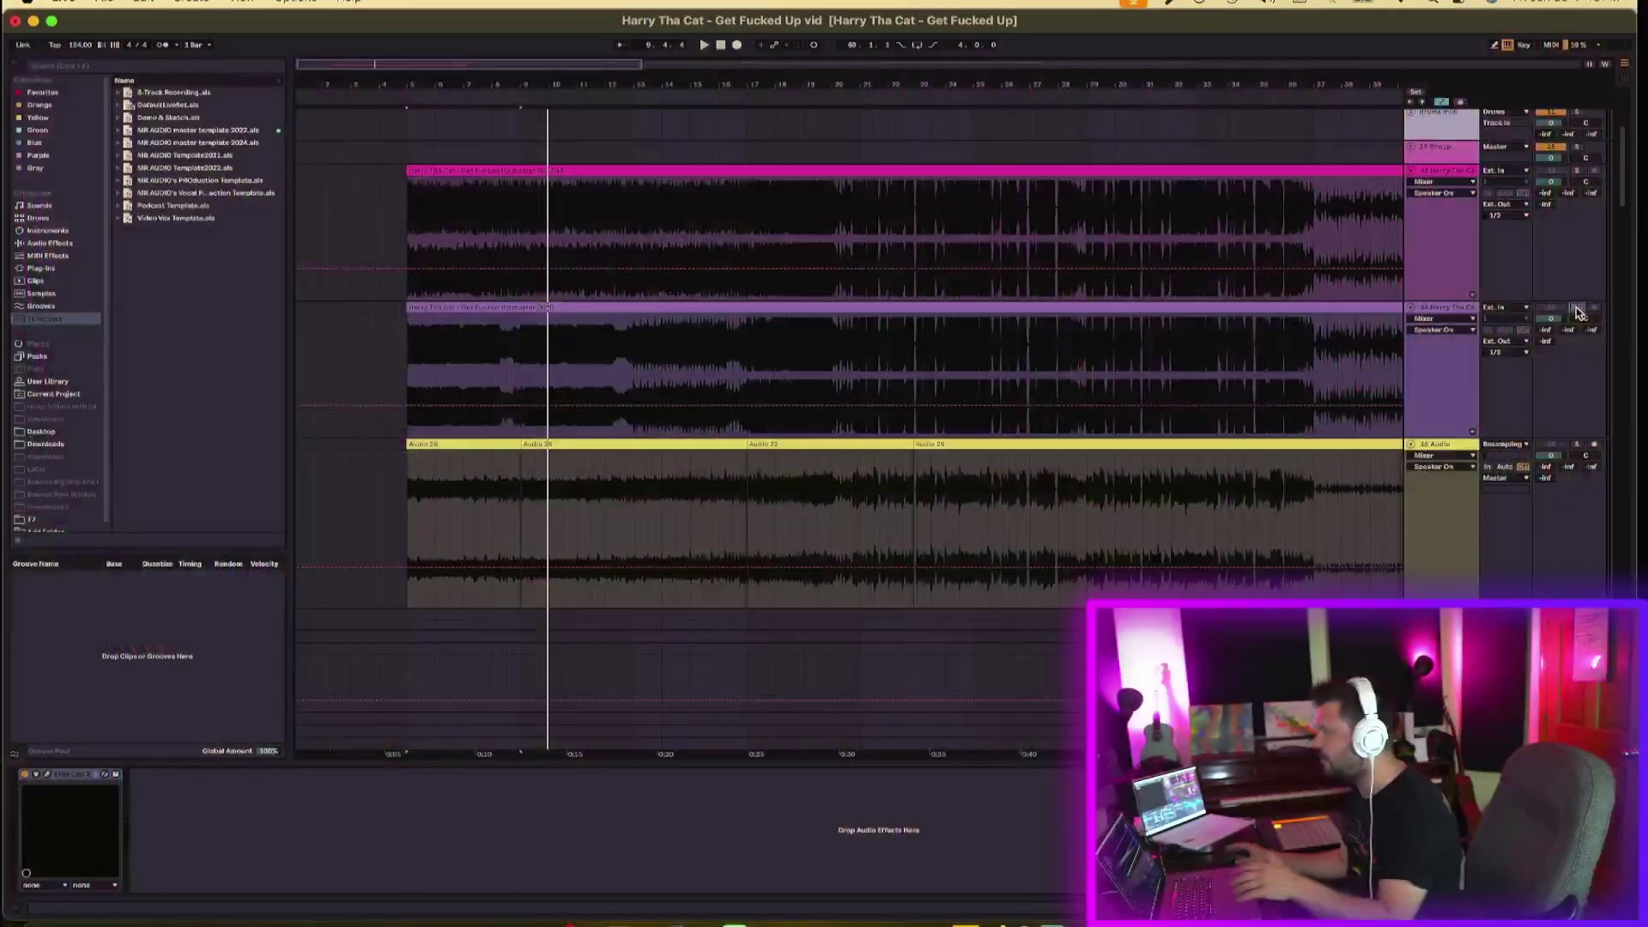
pyautogui.press('space')
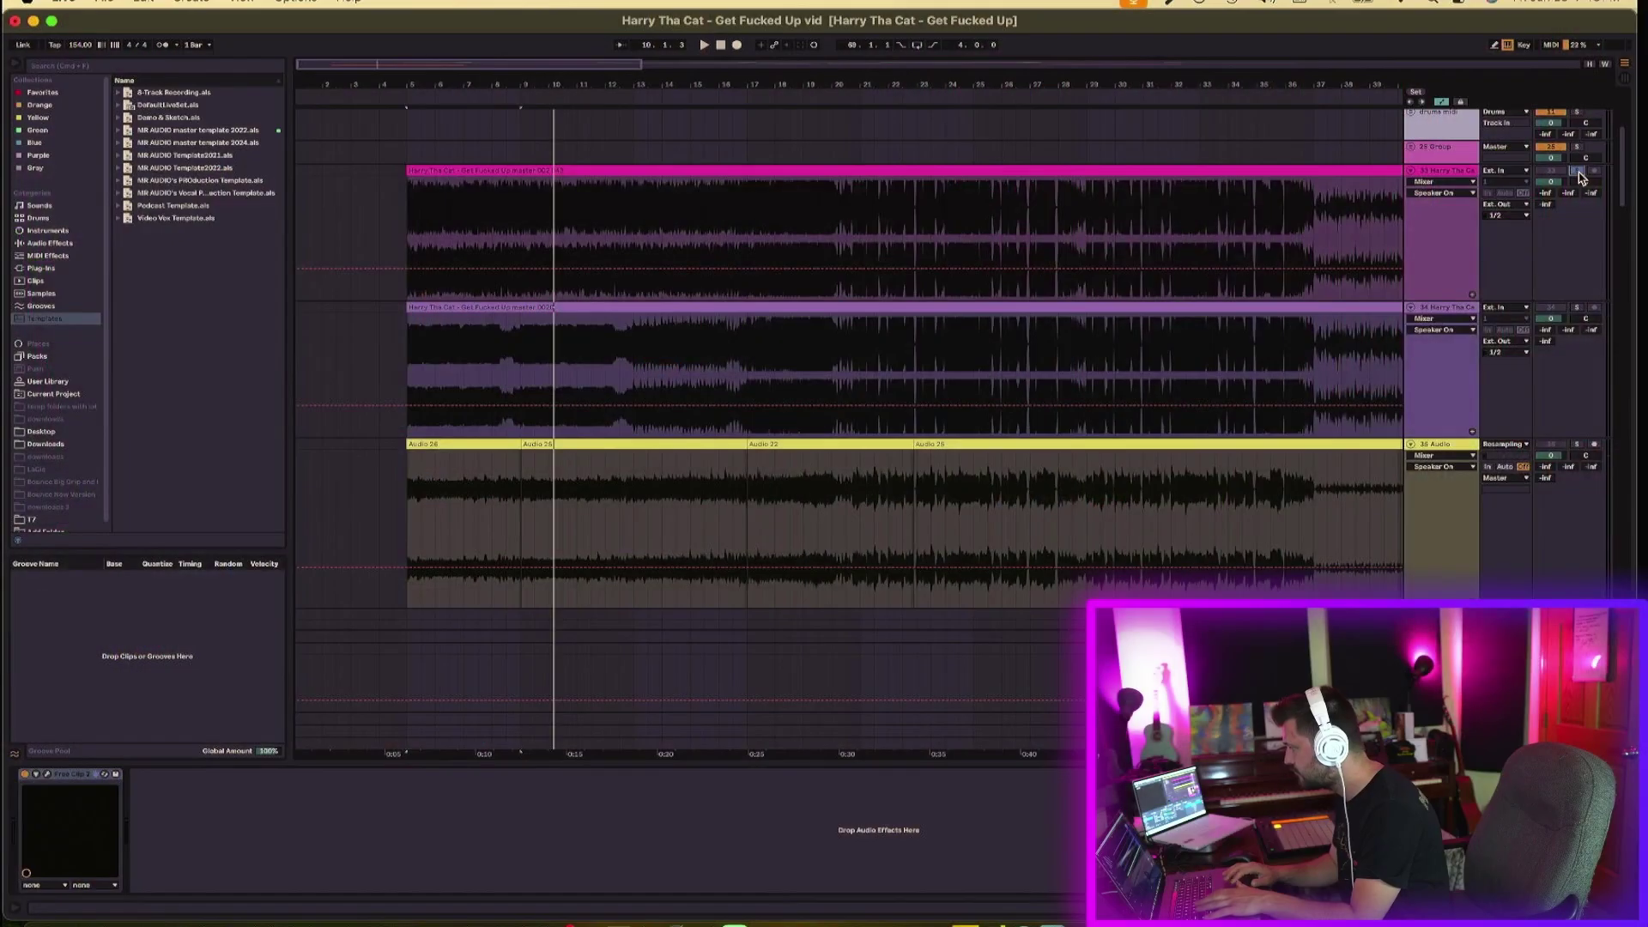
pyautogui.press('space')
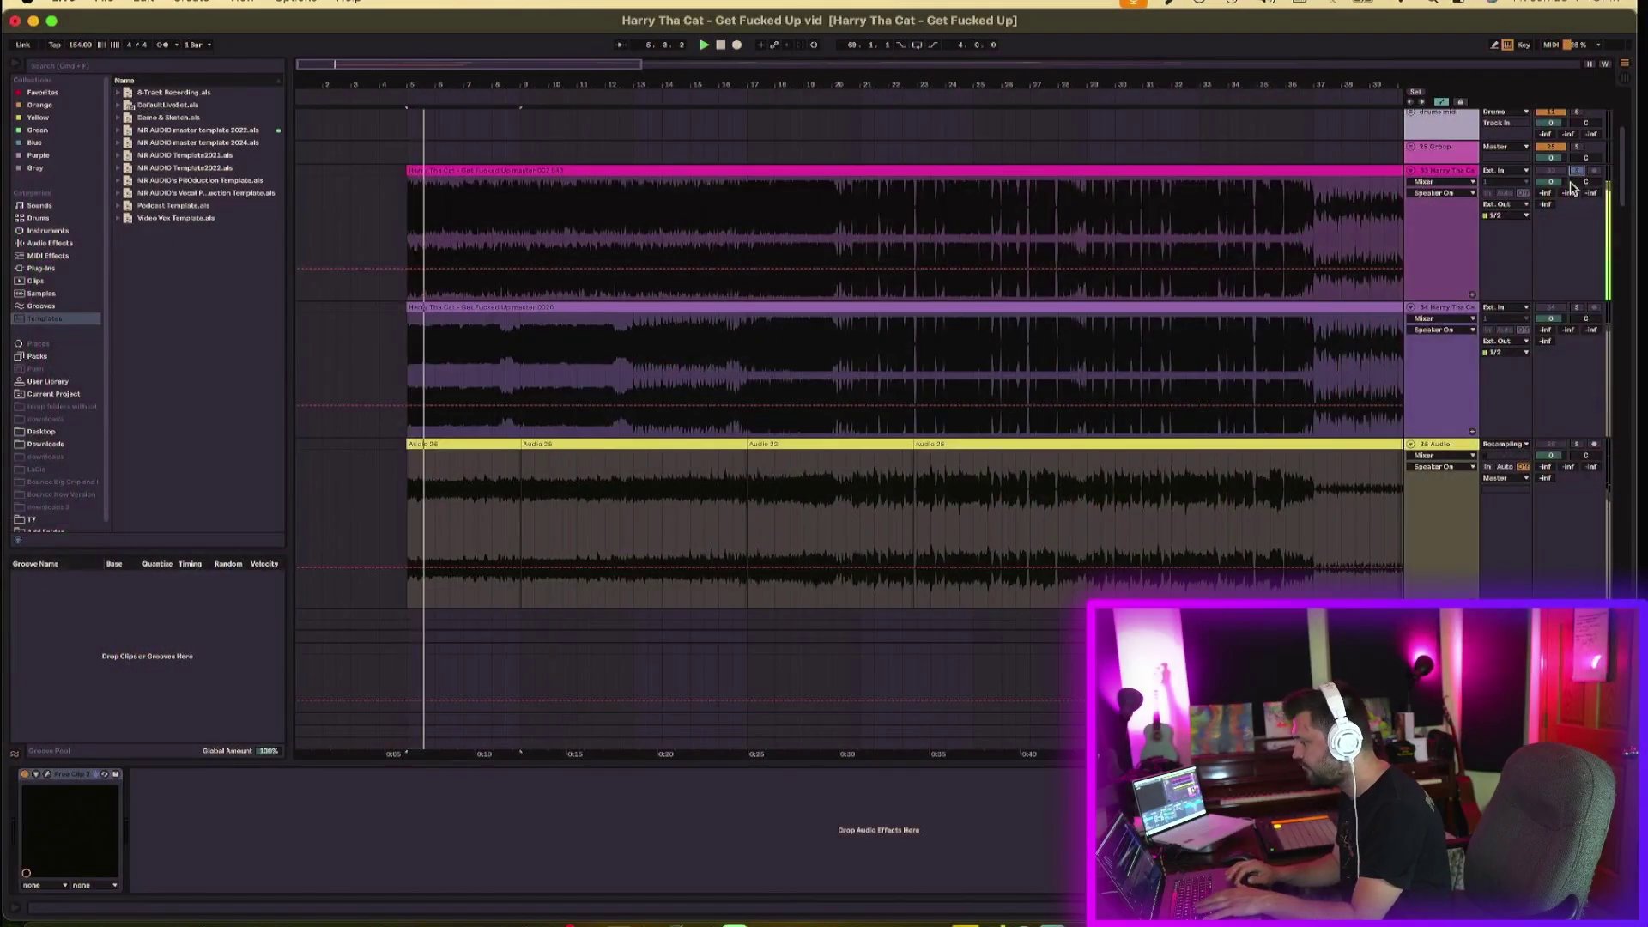